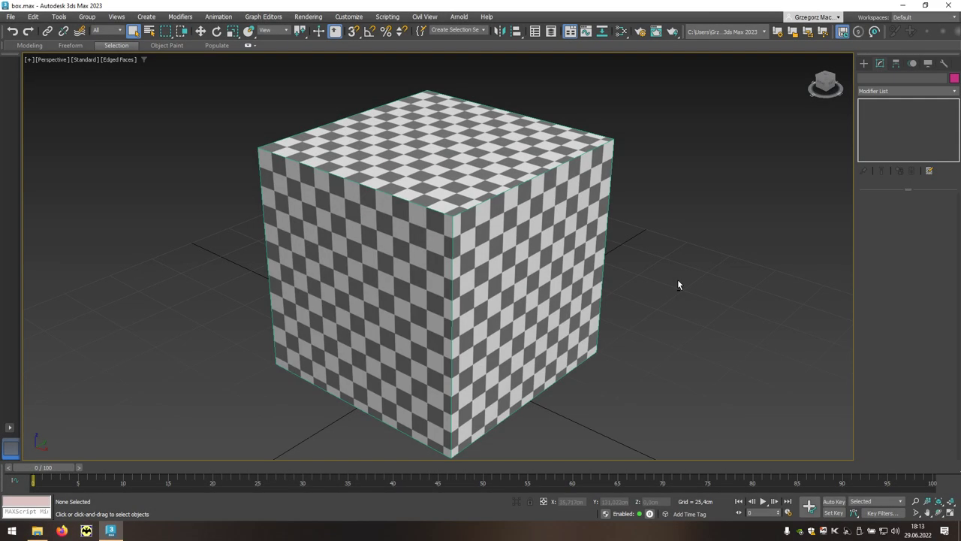
- Select the checker cube Box001 and add an Unwrap UVW modifier from the Modifier List
left_click(569, 243)
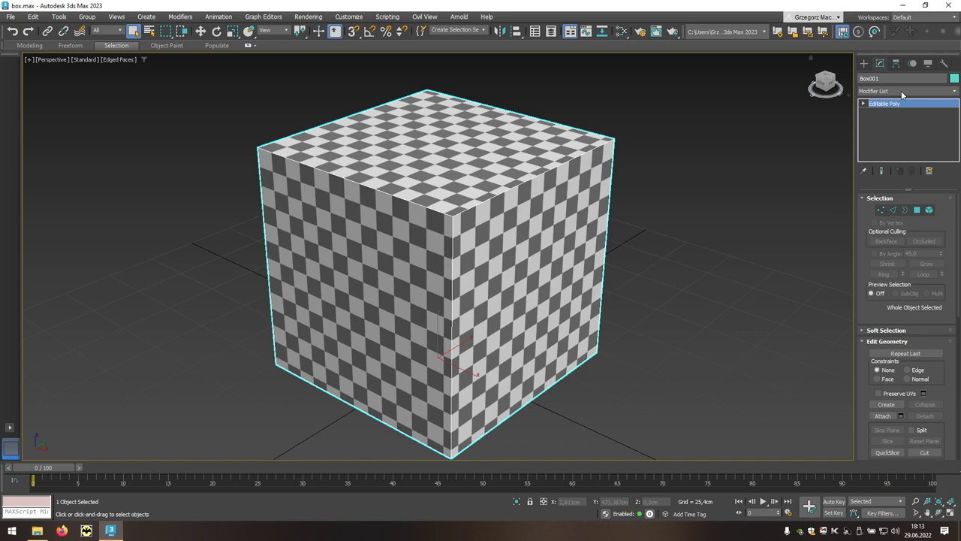
left_click(955, 93)
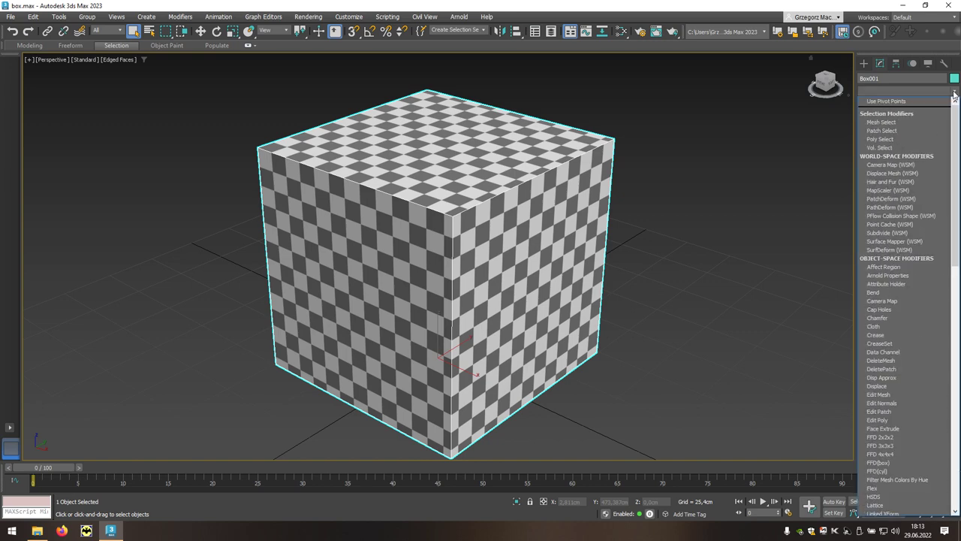
left_click_drag(956, 114, 957, 355)
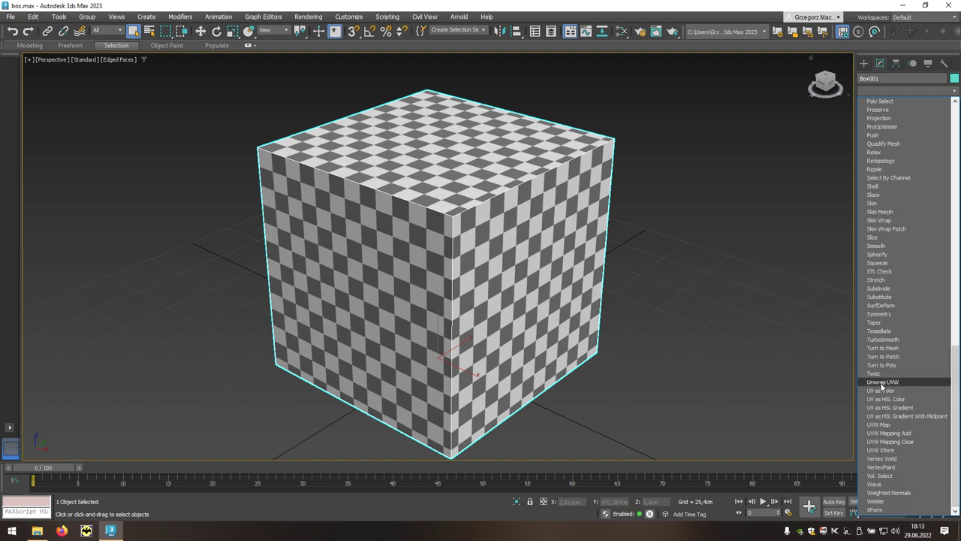
left_click(900, 382)
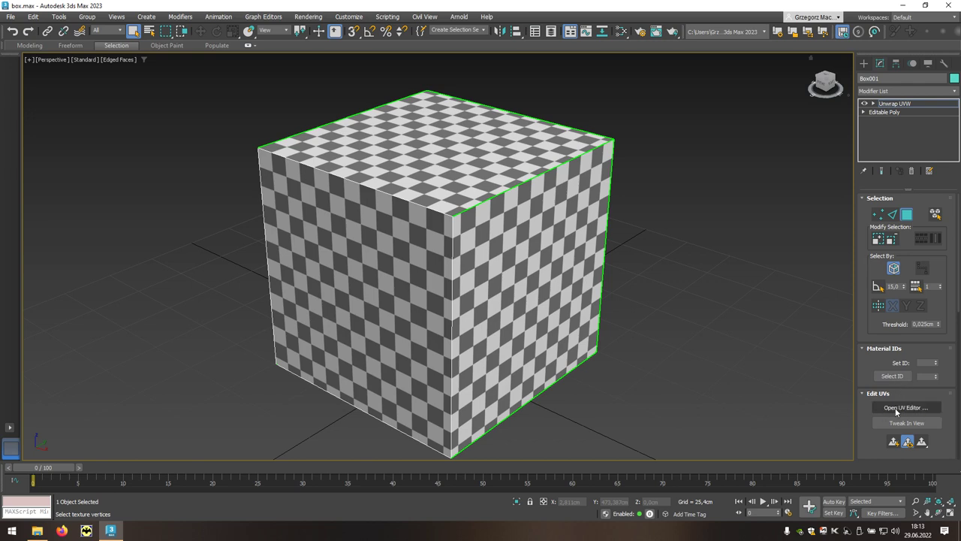
left_click(910, 408)
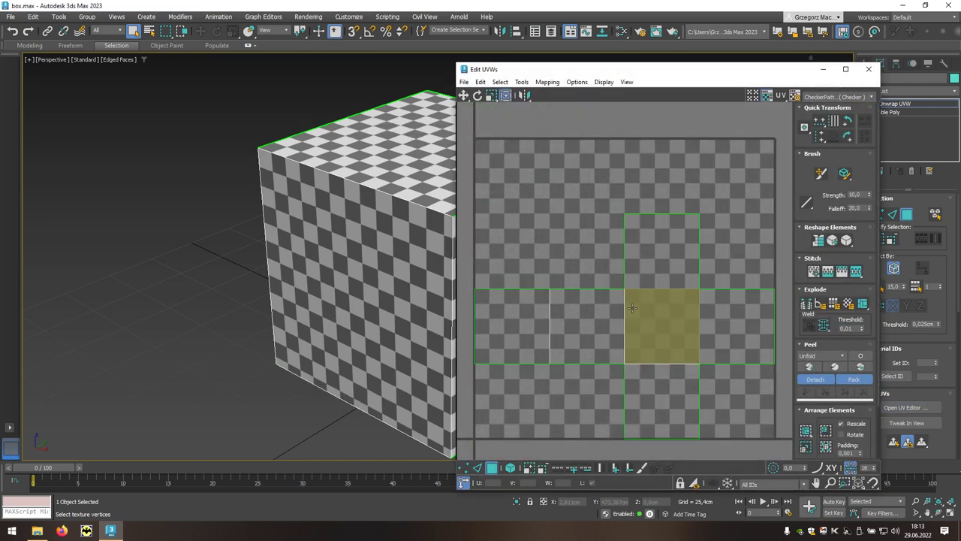
mouse_move(383, 239)
middle_mouse_down()
mouse_move(318, 218)
mouse_move(224, 213)
middle_mouse_up()
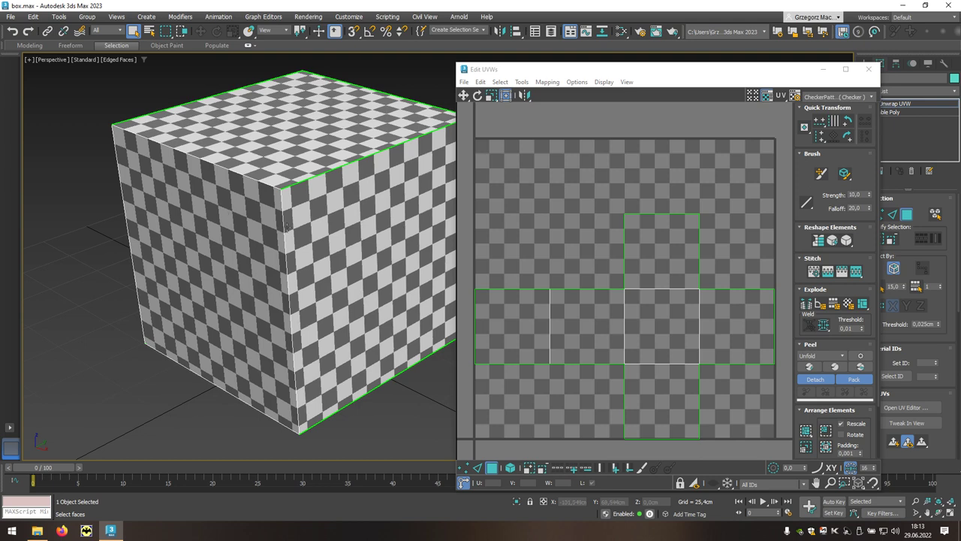
left_click(338, 243)
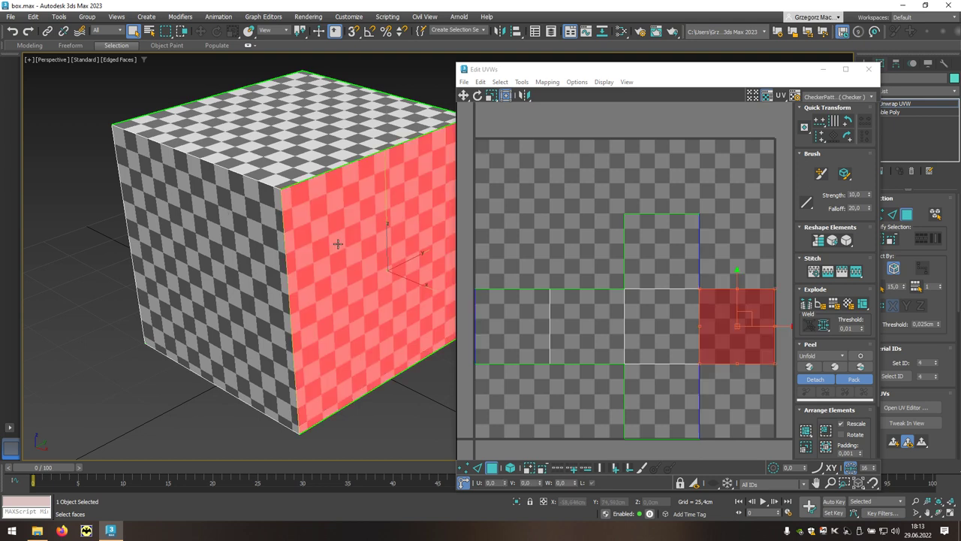
left_click(256, 242)
middle_click_drag(255, 241, 198, 267, "alt")
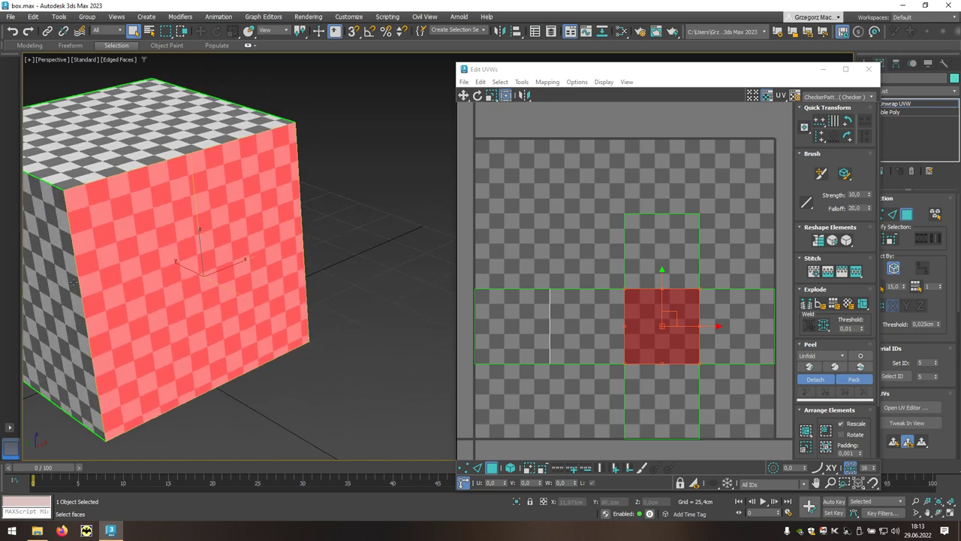
left_click(68, 282)
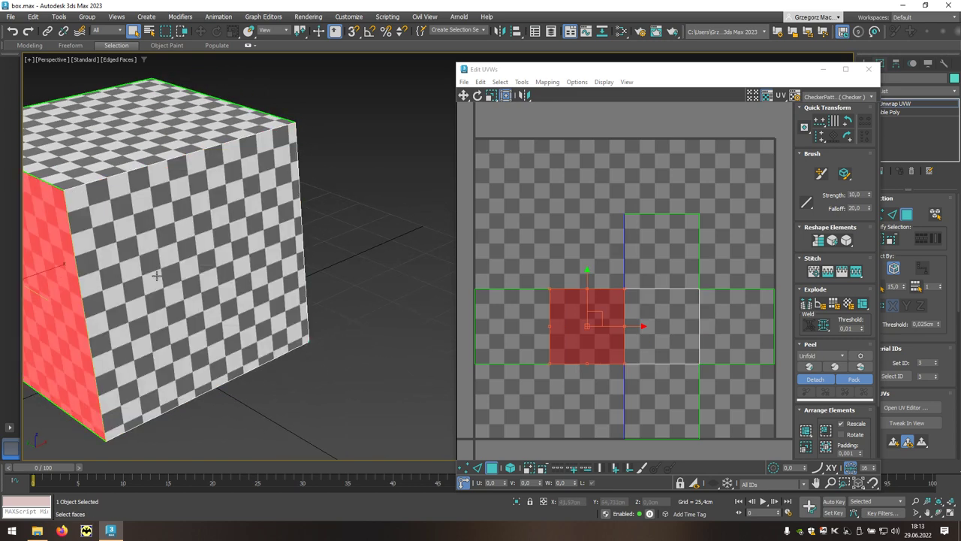
left_click(151, 140)
middle_click_drag(287, 262, 392, 263, "alt")
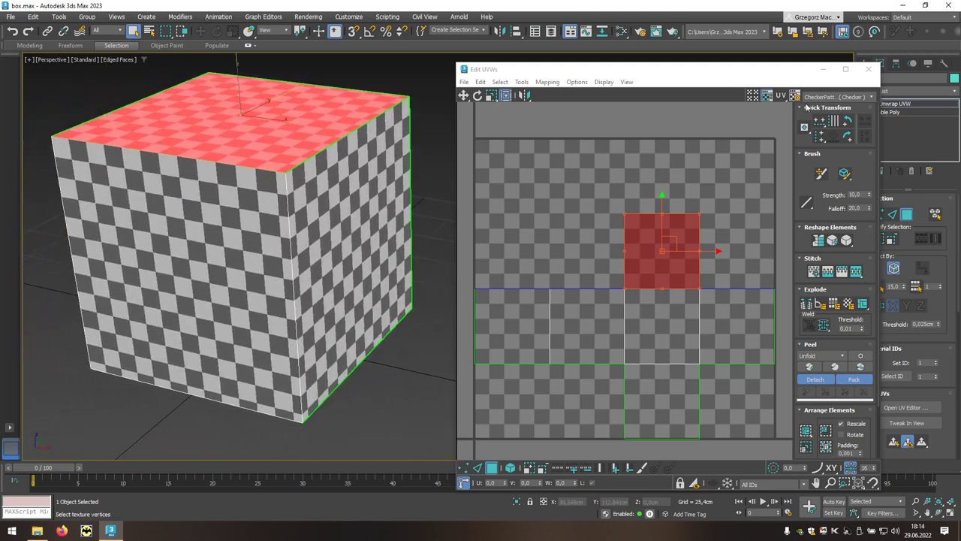
left_click(869, 69)
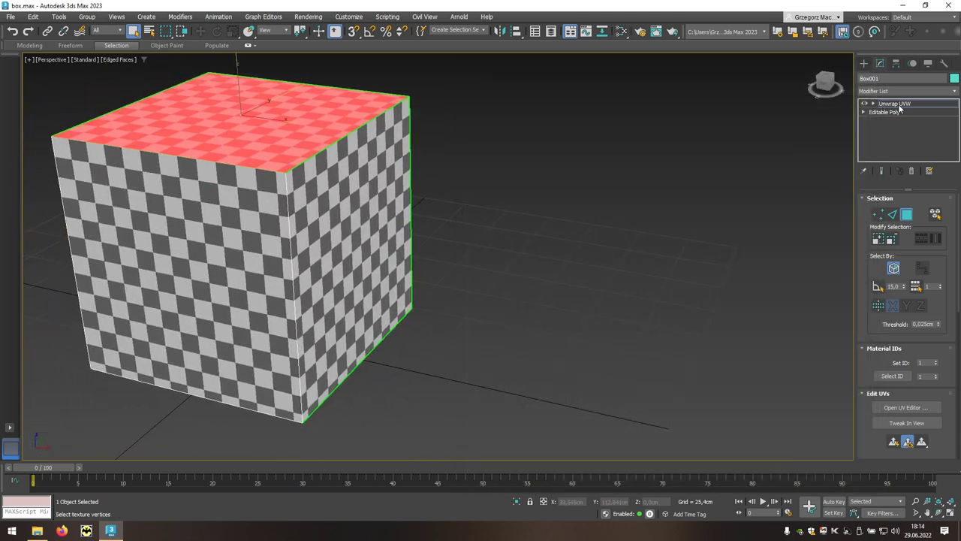
- Collapse Box001's whole modifier stack with Collapse All, confirming the warning with Yes
right_click(901, 103)
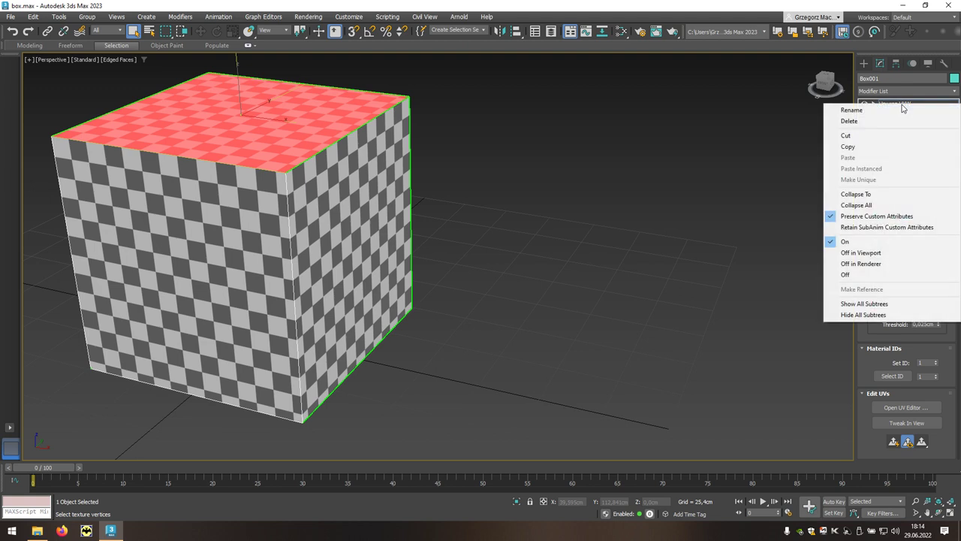
left_click(868, 207)
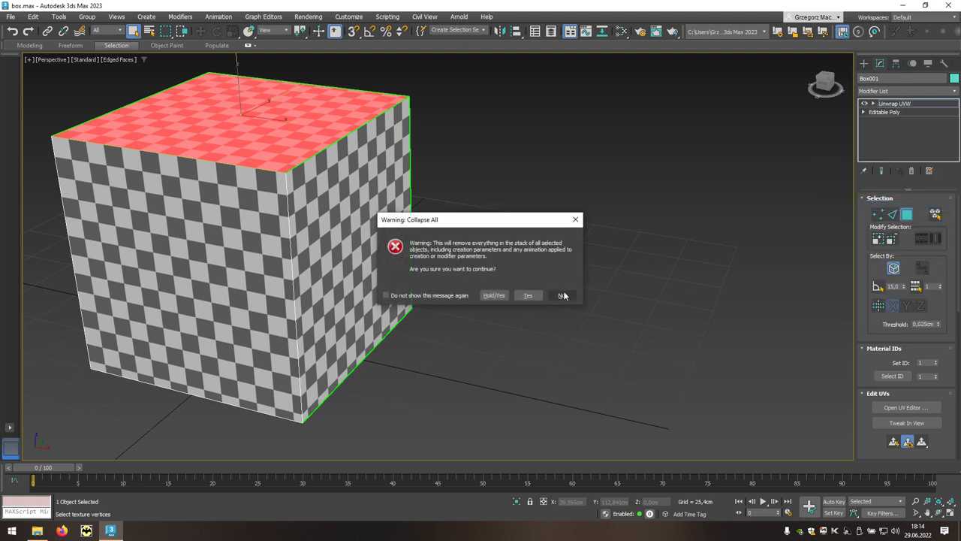
left_click(527, 296)
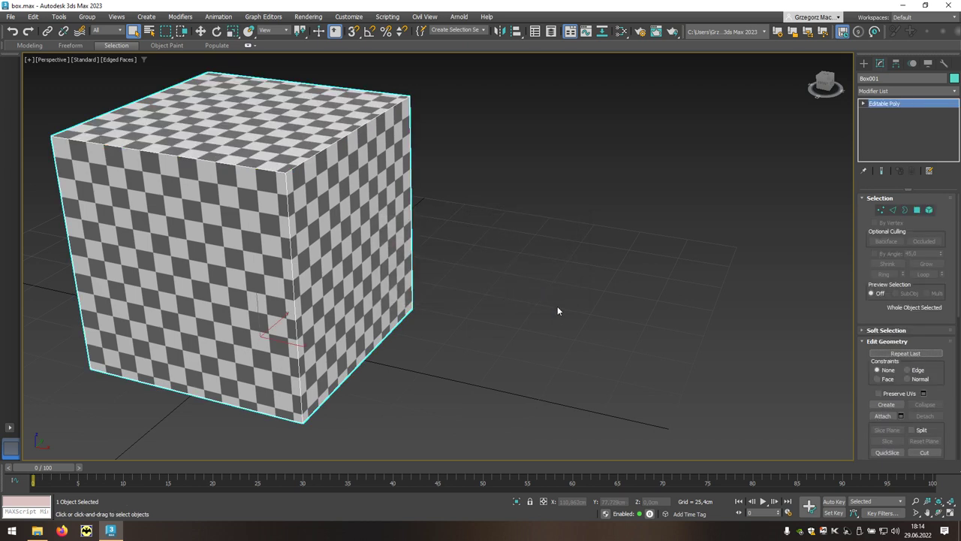
- In Edge mode, box-select the cube's four vertical edges, then orbit to show top, left and front
left_click(893, 209)
mouse_move(515, 244)
middle_mouse_down()
mouse_move(585, 238)
mouse_move(595, 227)
middle_mouse_up()
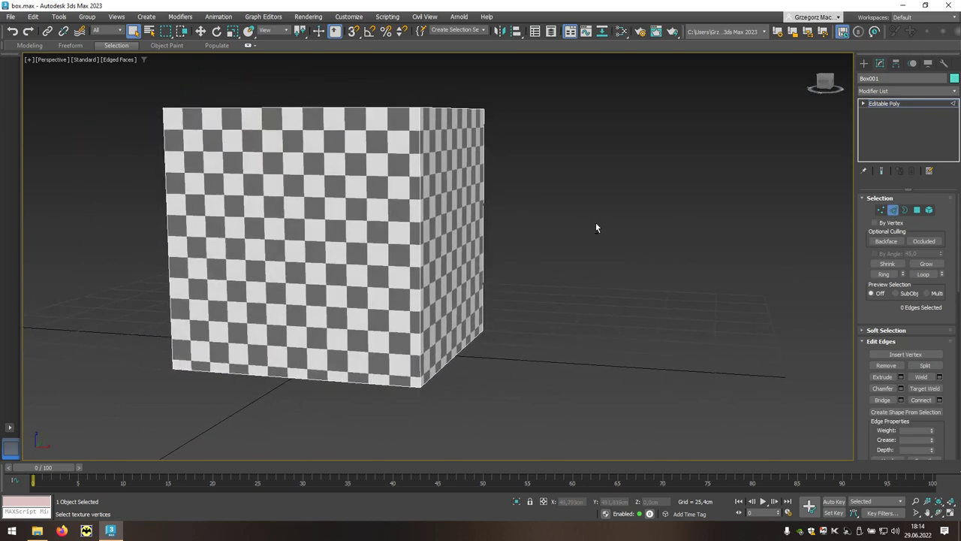
left_click_drag(568, 193, 117, 223)
middle_click_drag(286, 250, 629, 267, "alt")
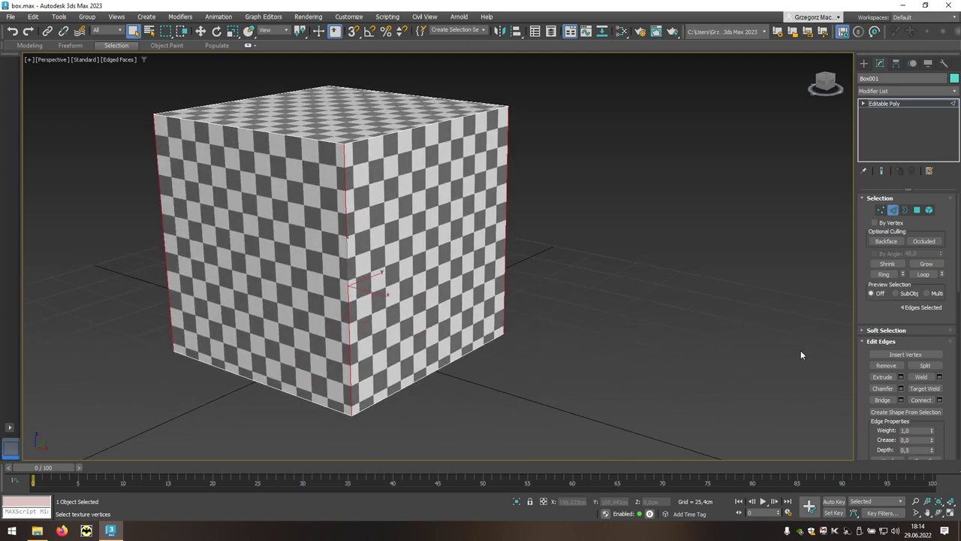
- Connect the vertical edges into a new horizontal loop and slide it down near the cube's base
left_click(922, 402)
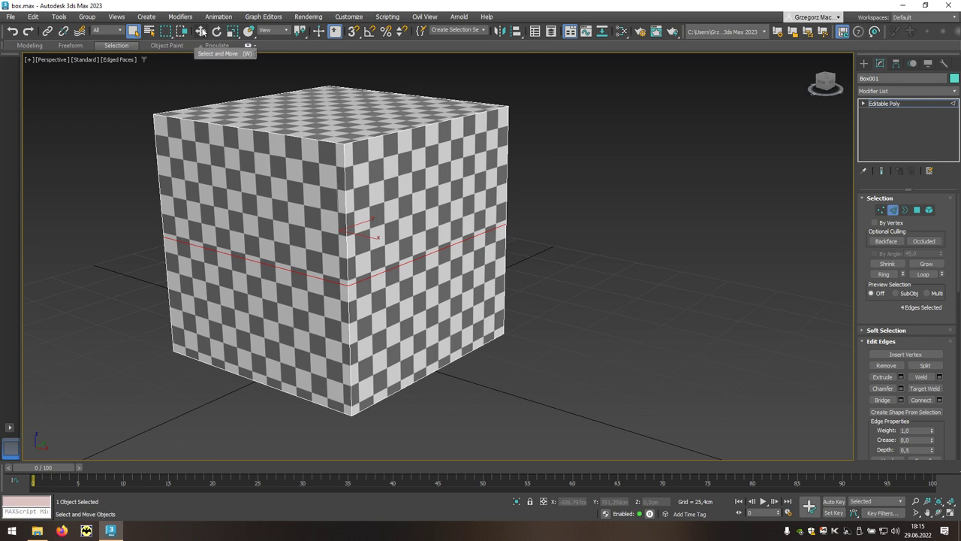
left_click(202, 31)
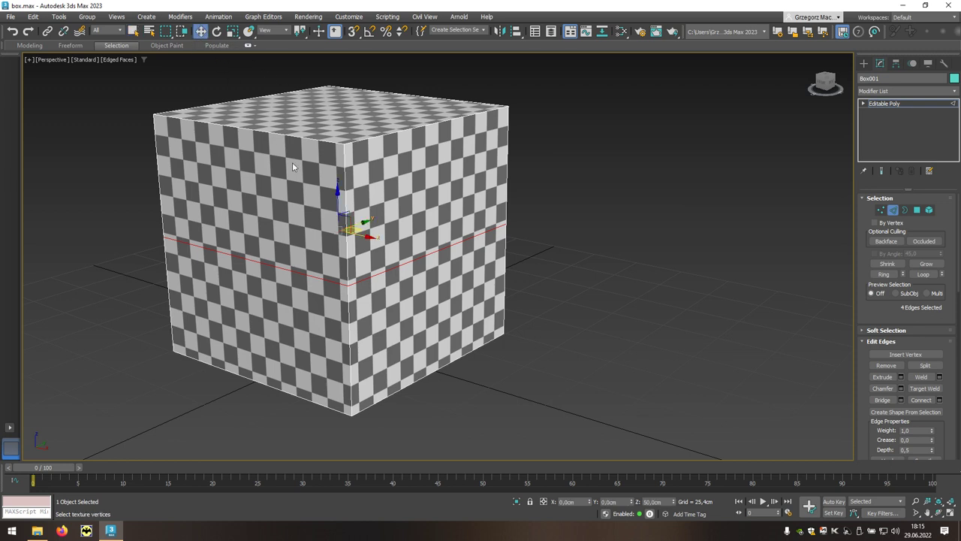
mouse_move(336, 206)
left_mouse_down()
mouse_move(335, 140)
mouse_move(323, 258)
left_mouse_up()
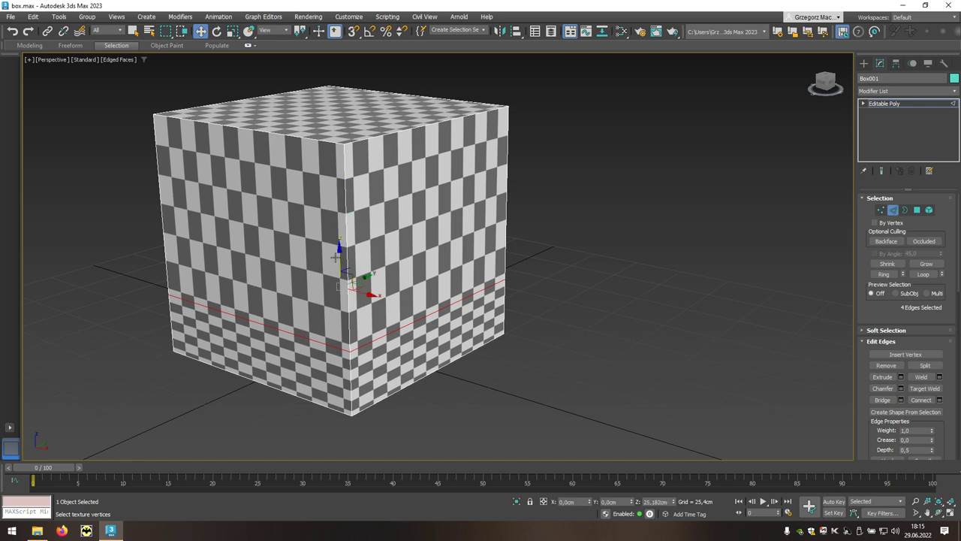
left_click(894, 211)
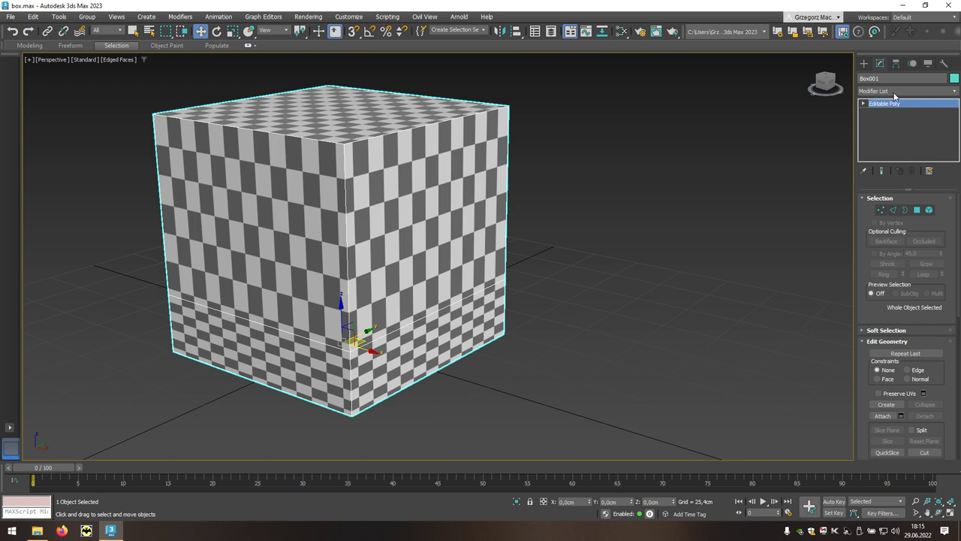
- Add a fresh Unwrap UVW modifier to Box001 and open its UV editor
left_click(953, 91)
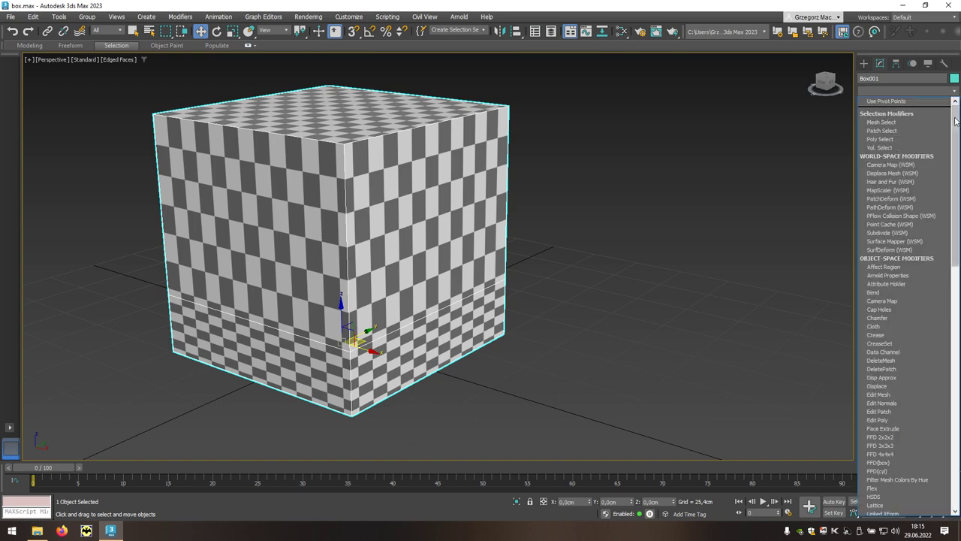
left_click_drag(956, 121, 955, 361)
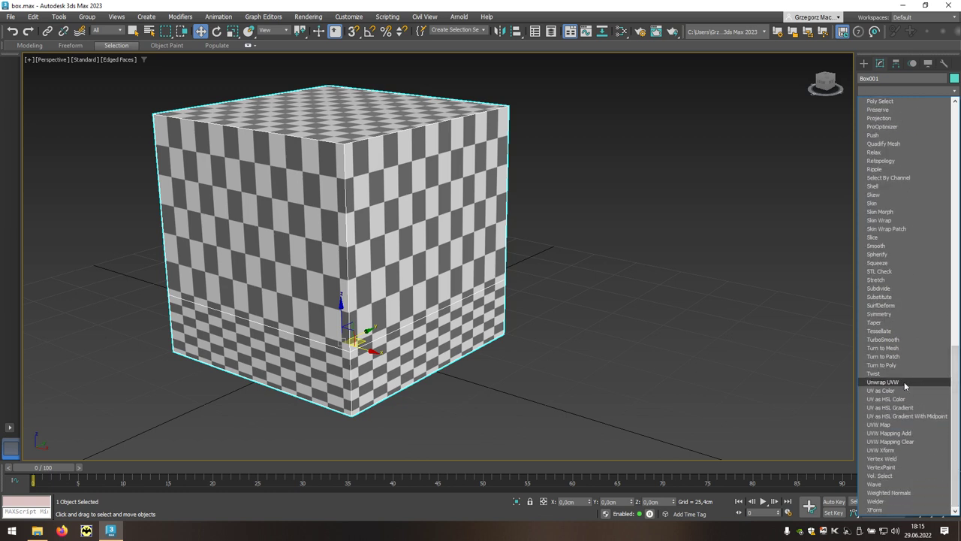
left_click(904, 382)
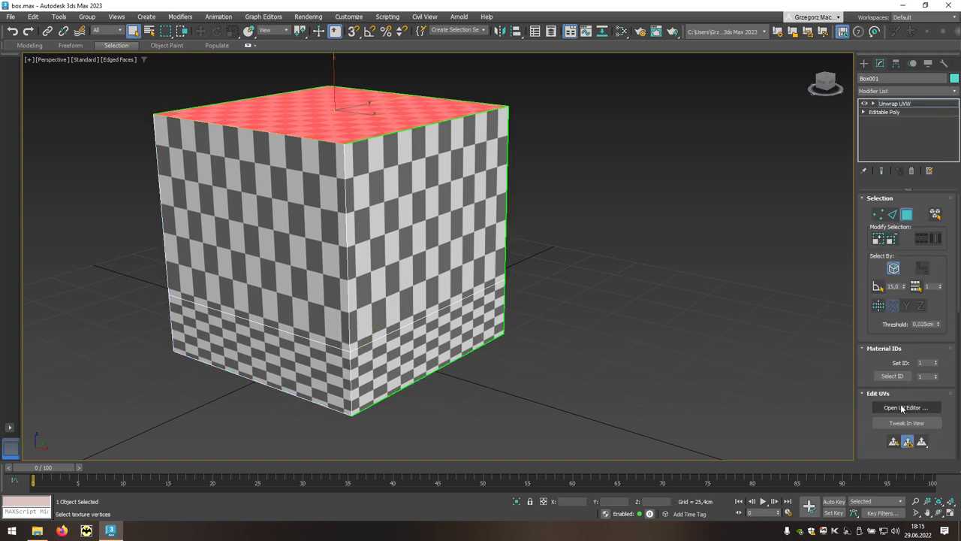
left_click(908, 408)
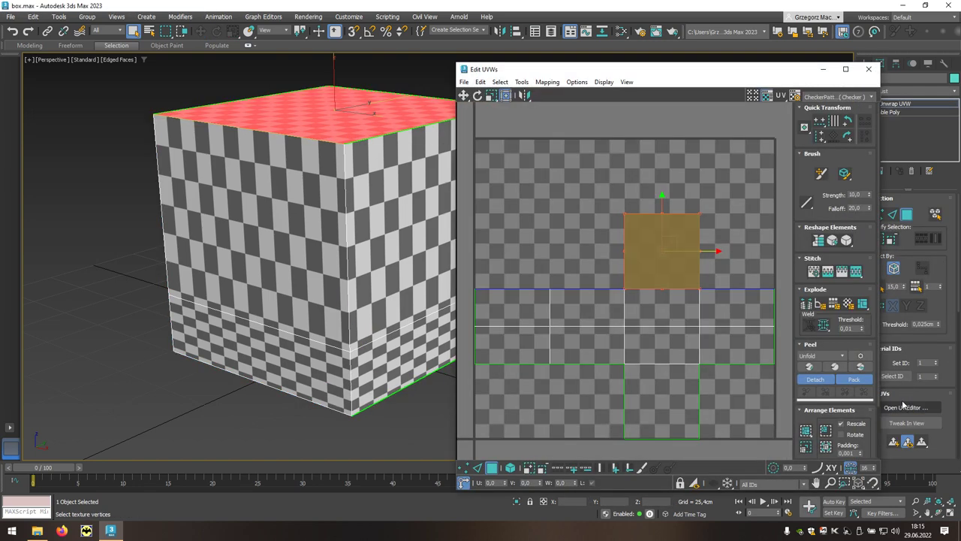
- Inspect the right face and lower strip UVs, then clear the selection
left_click(422, 265)
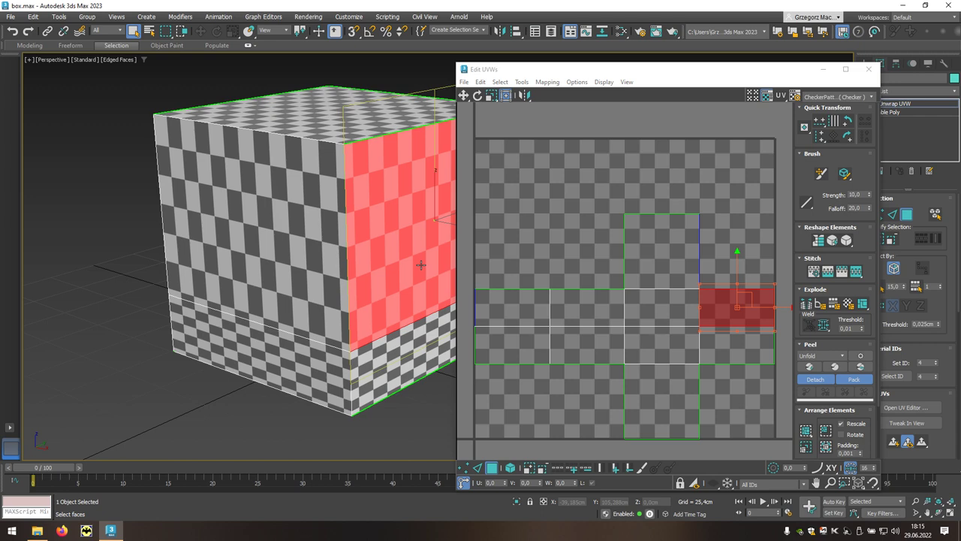
left_click(418, 342)
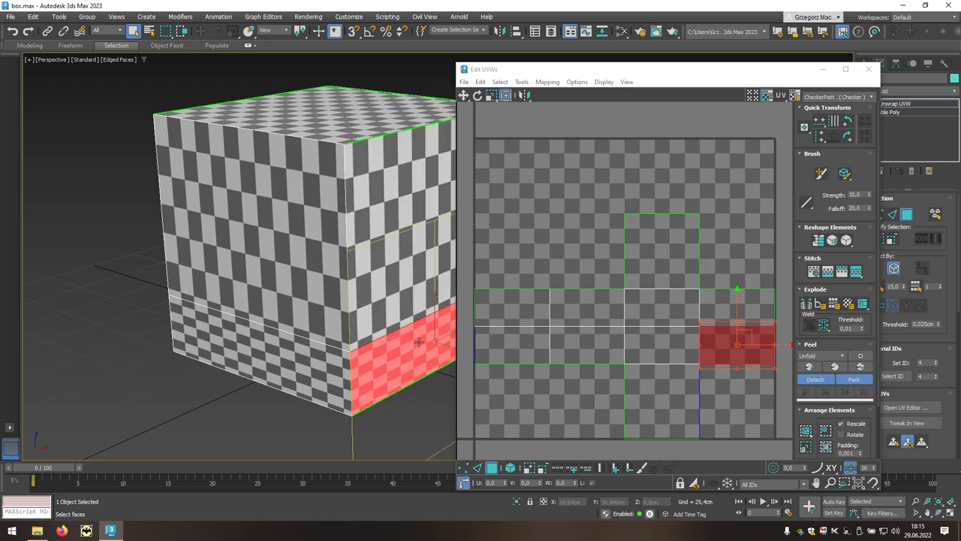
left_click(731, 310)
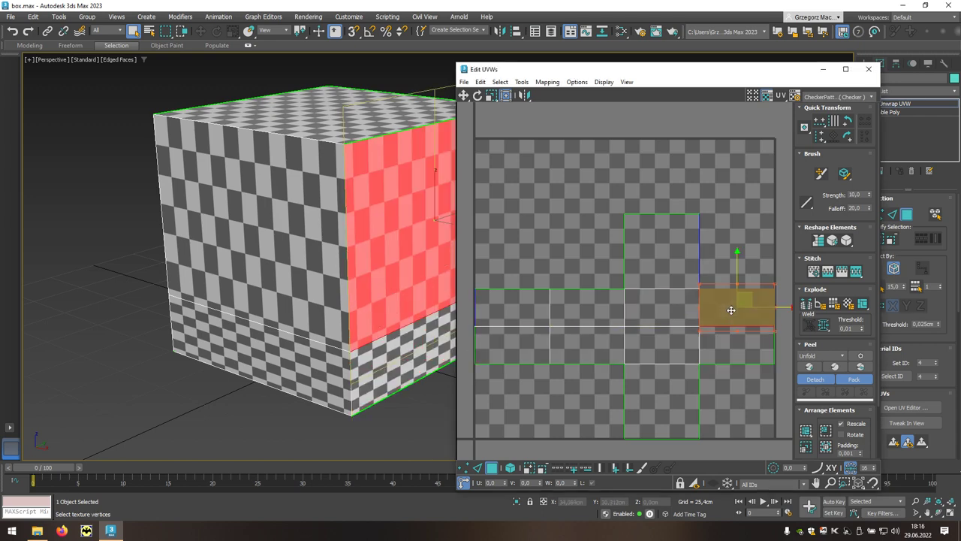
left_click(732, 339)
left_click(736, 386)
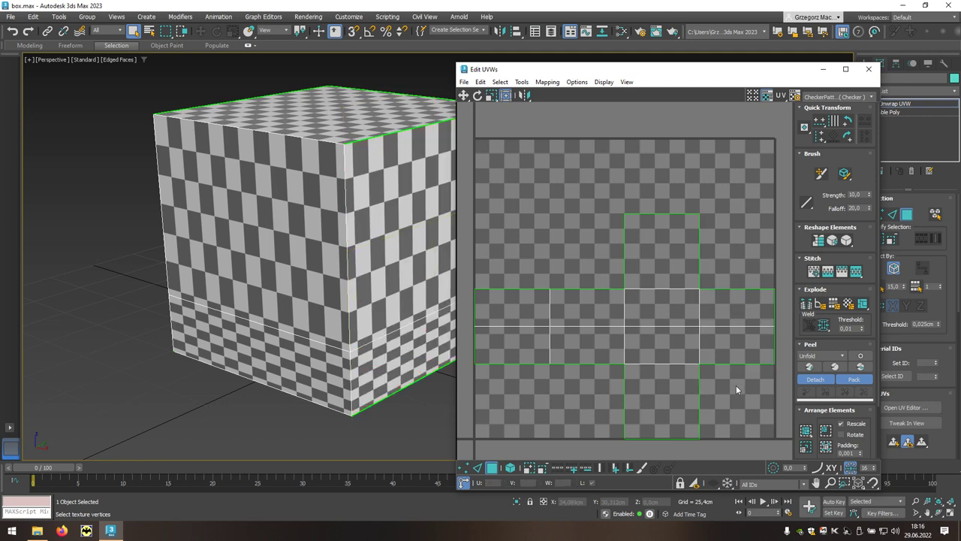
- Relax the UV shells via Tools > Relax so the lower strip's checker matches the rest
left_click(523, 84)
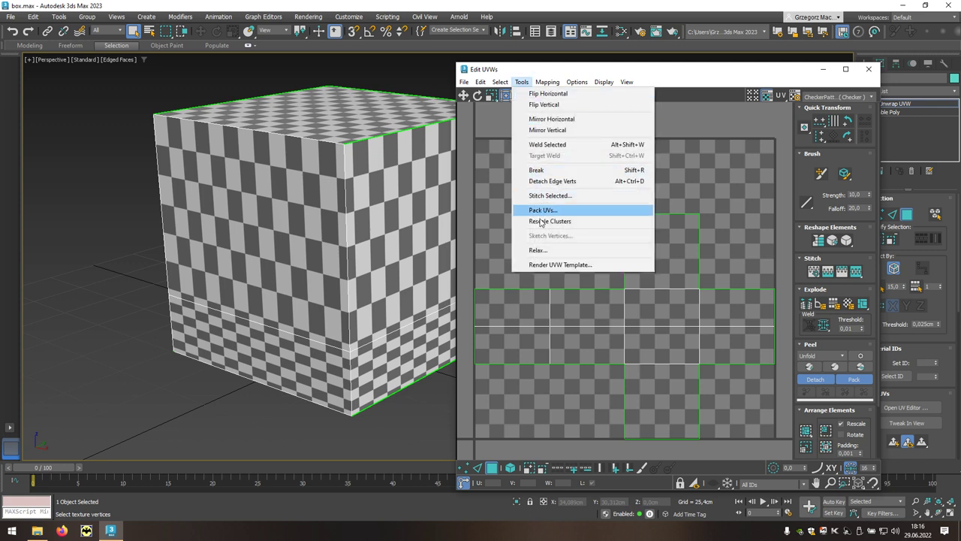
left_click(549, 252)
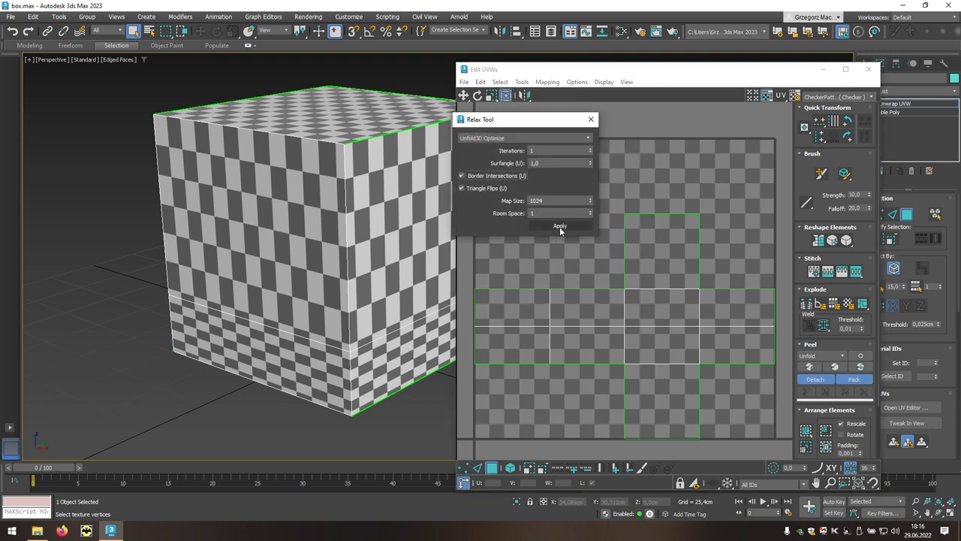
left_click(559, 226)
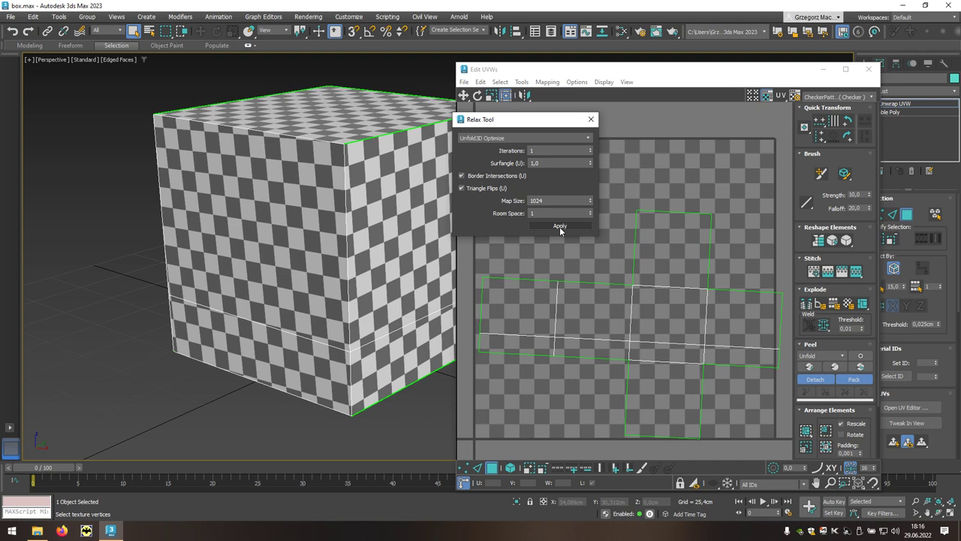
left_click(591, 119)
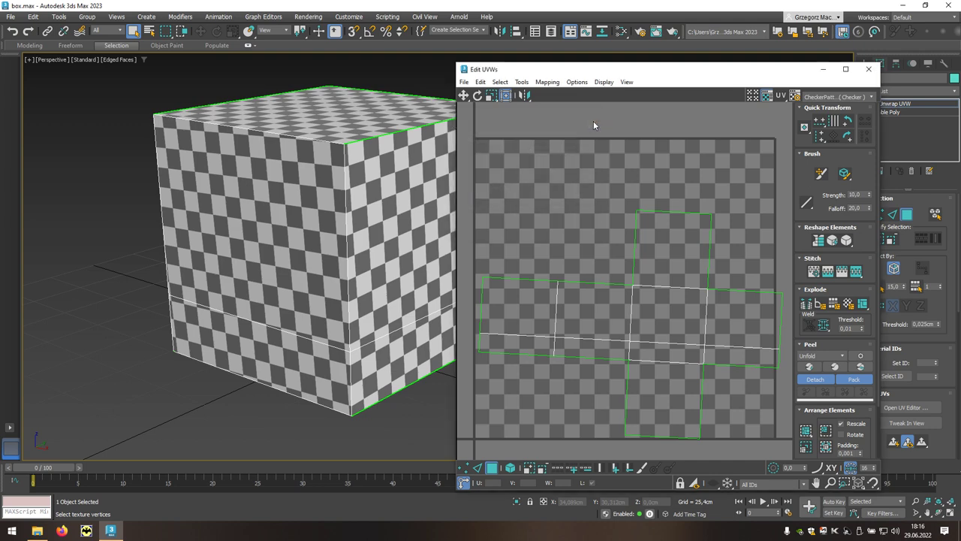
- Straighten the UV shells with Align to Edge on the loop's horizontal edge, then Pack them
left_click(481, 468)
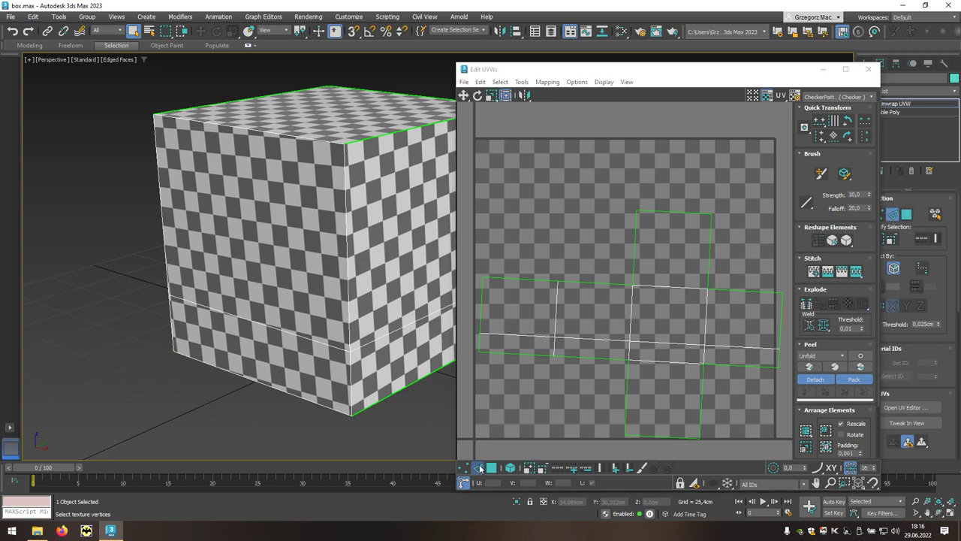
left_click(658, 343)
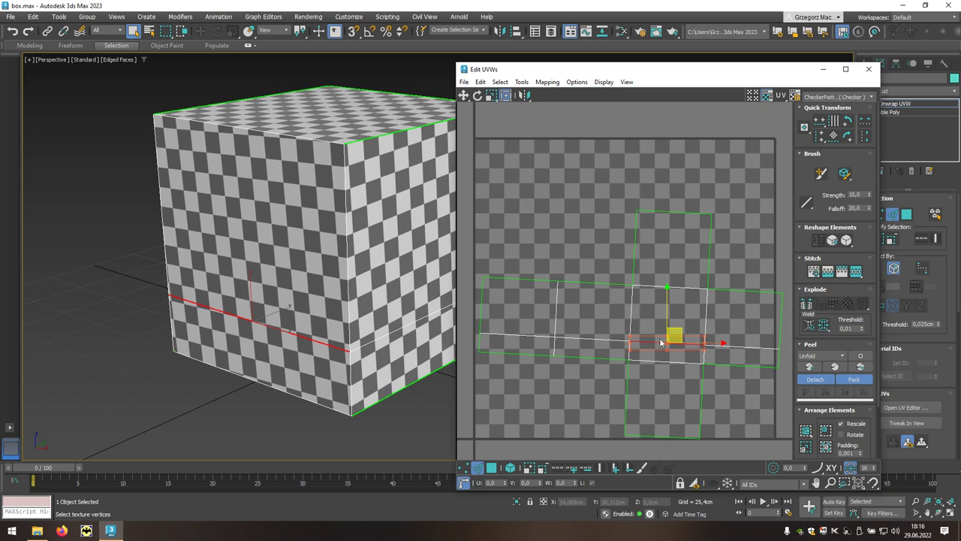
left_click(833, 137)
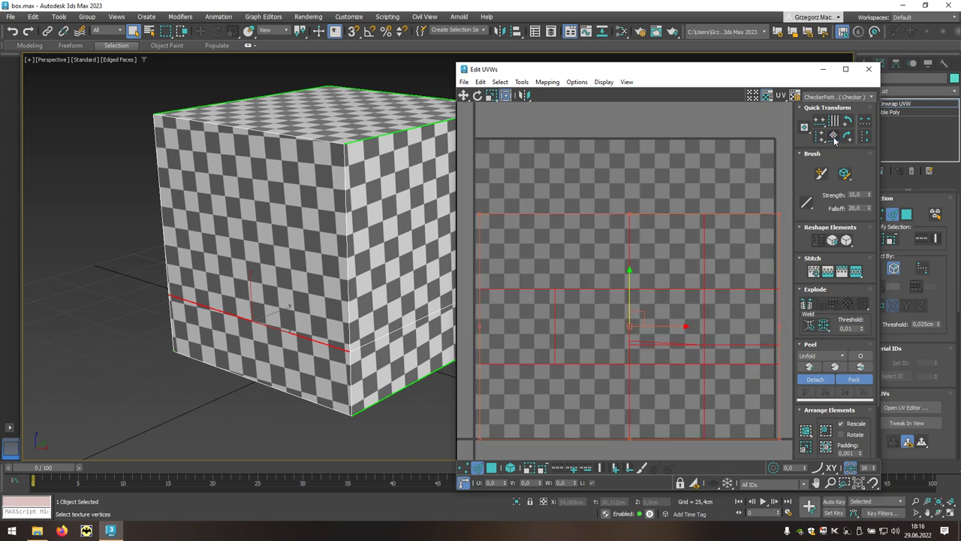
left_click(757, 161)
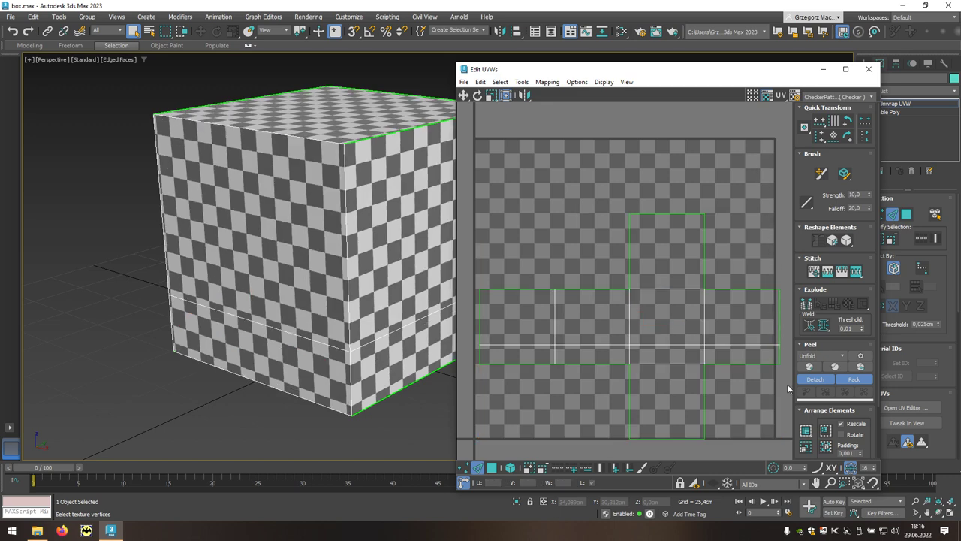
left_click(806, 434)
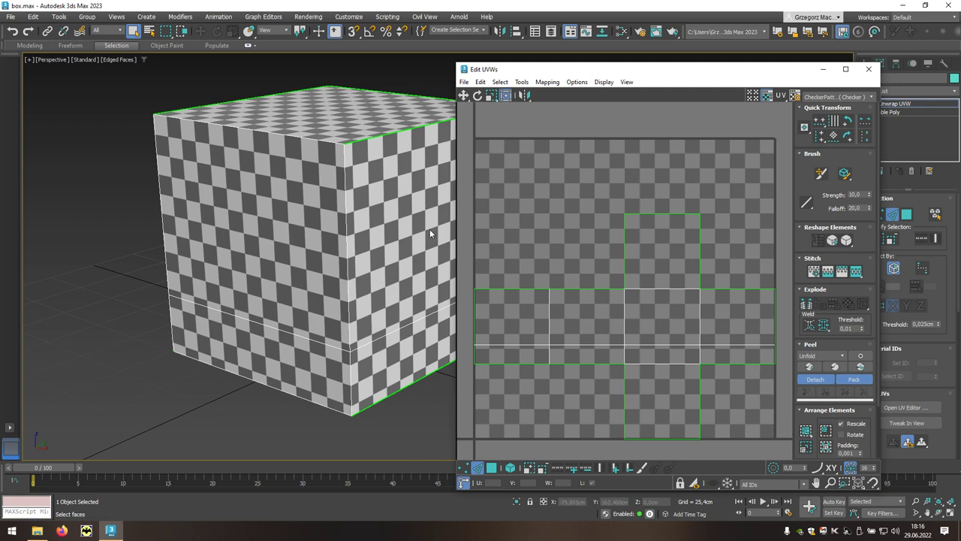
- Check the right face and lower strip mapping in face mode, then close the UV editor
left_click(491, 467)
left_click(402, 258)
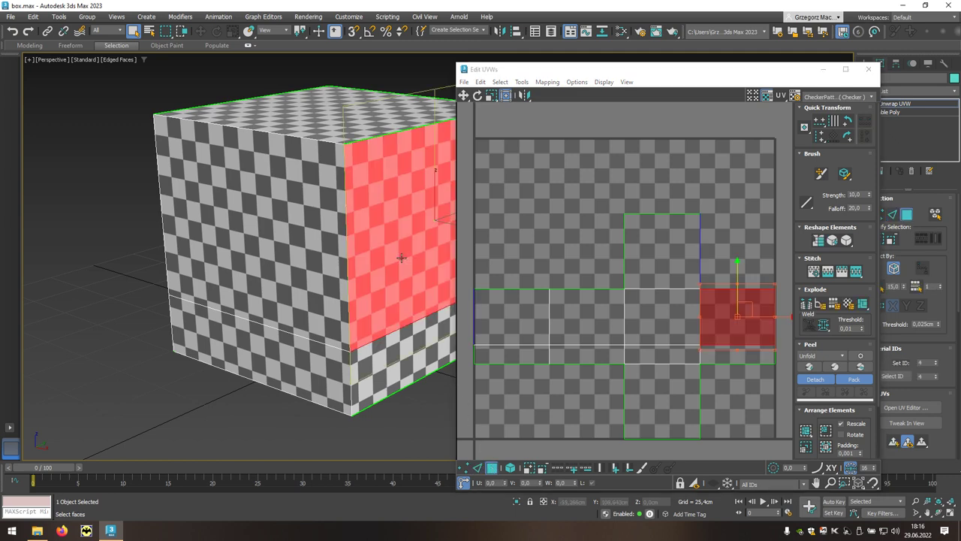
left_click(406, 344)
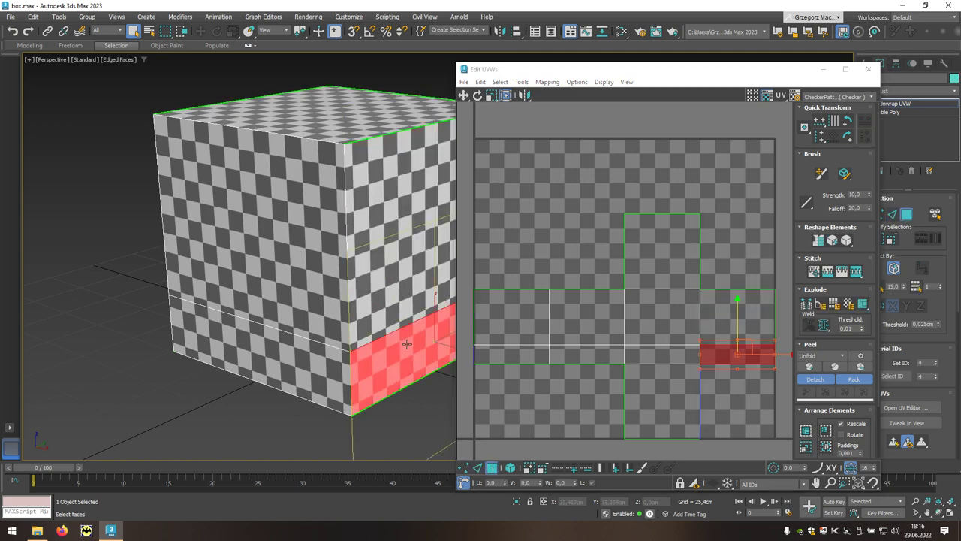
left_click(869, 69)
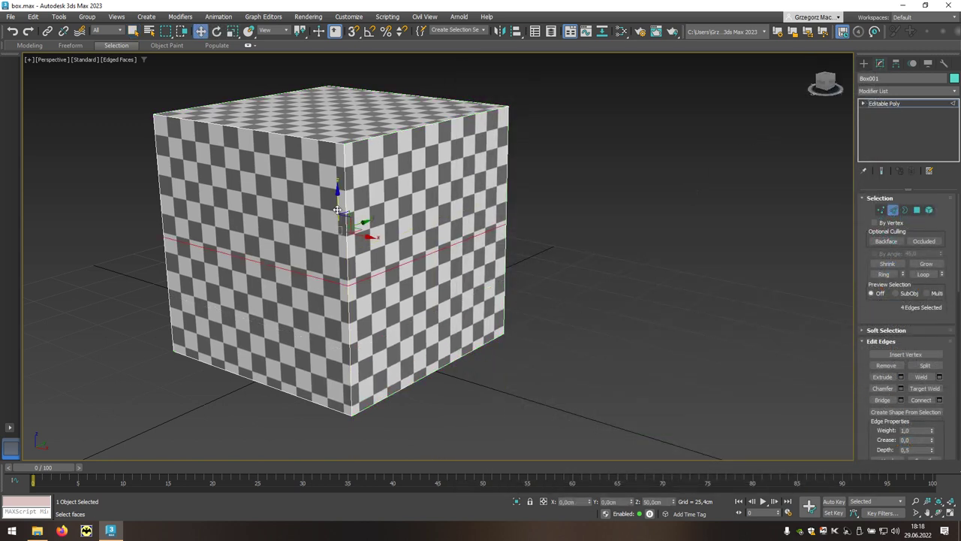
- Test-move the edge loop, cancel it, and turn on Preserve UVs in Edit Geometry
left_click_drag(337, 209, 325, 253)
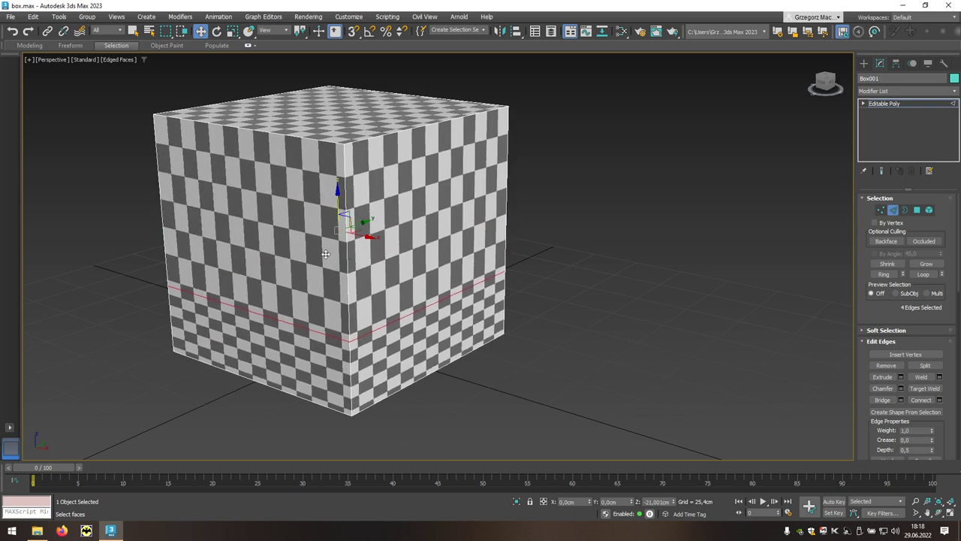
right_click(325, 254)
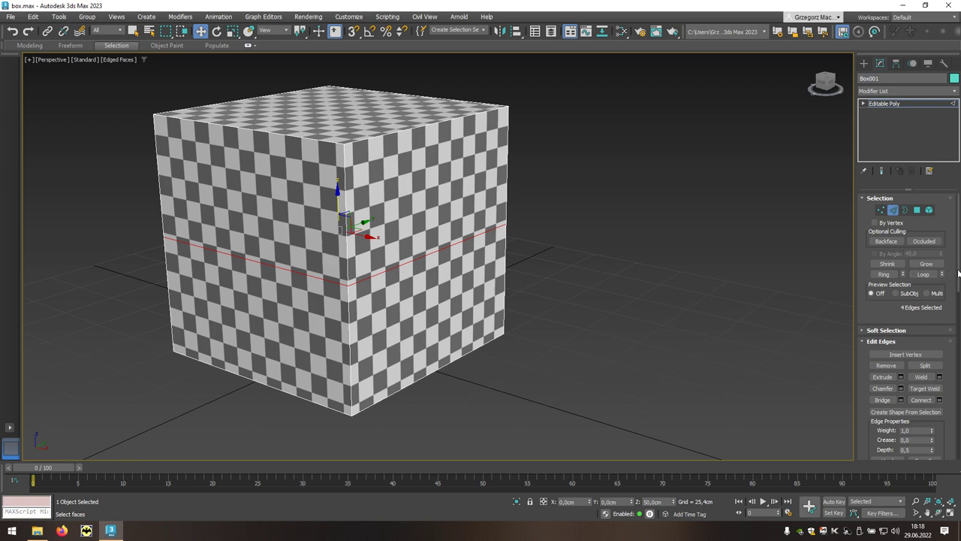
left_click_drag(958, 274, 959, 333)
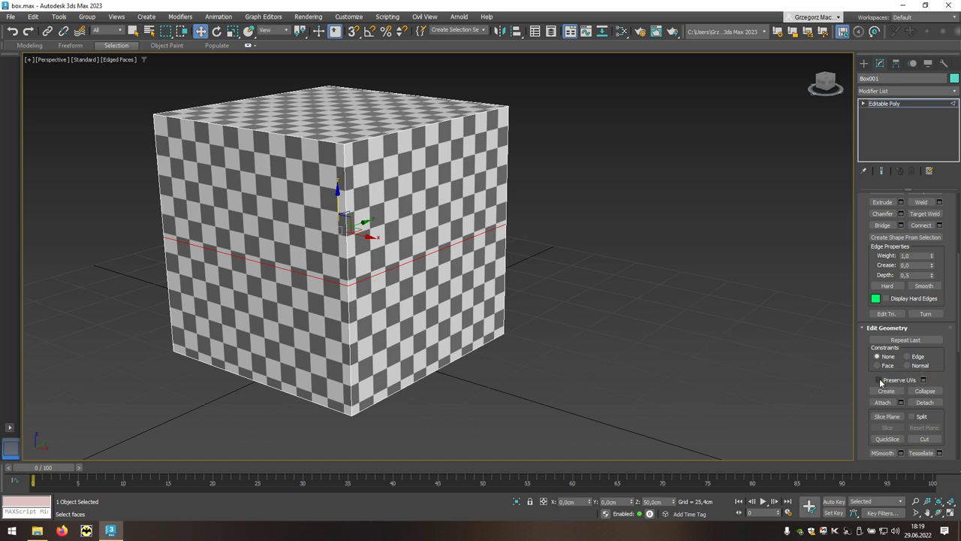
left_click(879, 380)
- Move the edge loop lower along Z with the checker staying even, then exit Edge mode
mouse_move(338, 207)
left_mouse_down()
mouse_move(333, 156)
mouse_move(325, 252)
left_mouse_up()
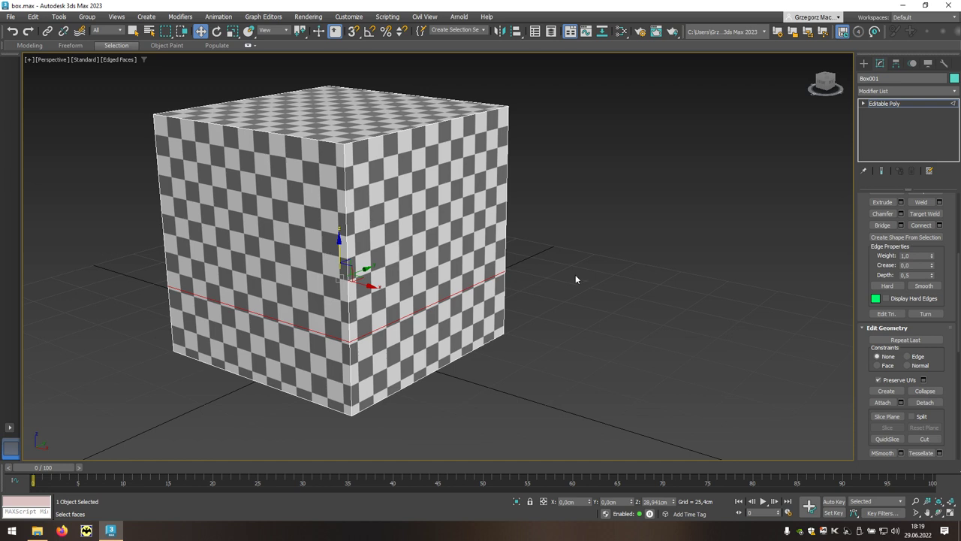
scroll(908, 301, "up", 2)
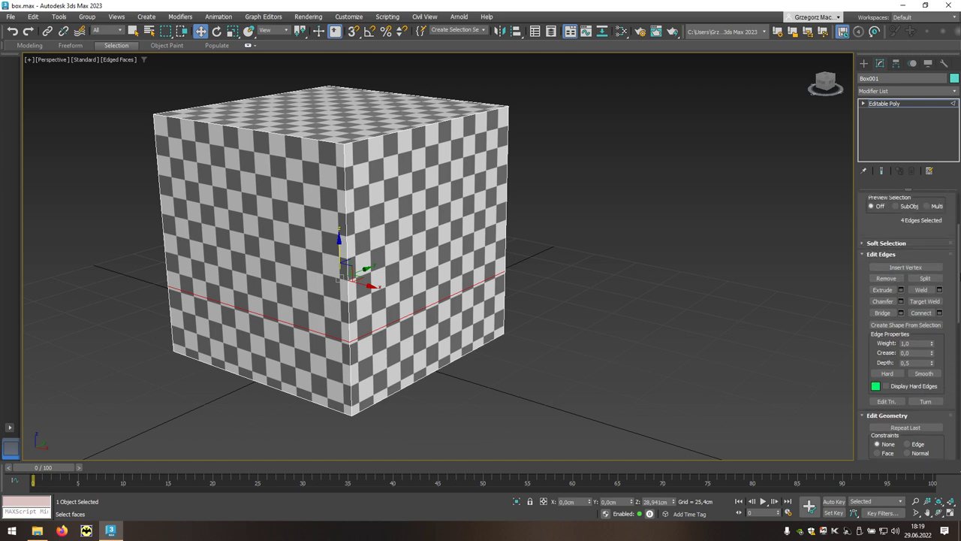
scroll(909, 300, "up", 2)
scroll(908, 300, "up", 2)
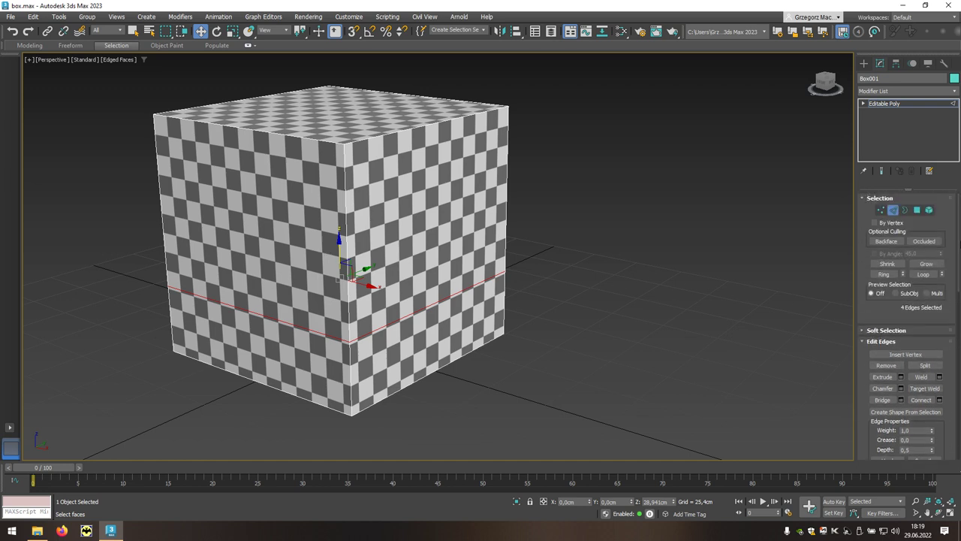
left_click(894, 210)
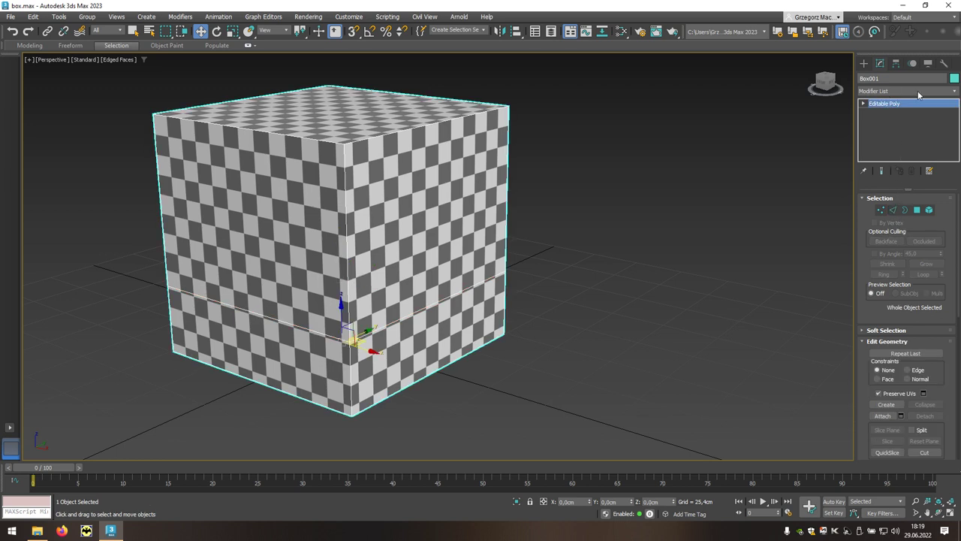
- Add an Unwrap UVW modifier to the box and open the UV editor in face mode
left_click(954, 92)
left_click_drag(954, 120, 950, 360)
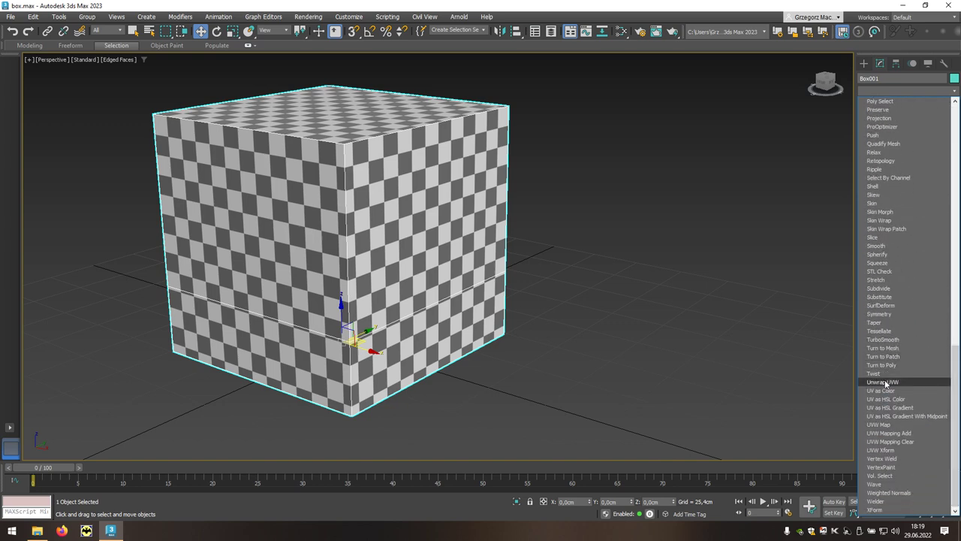
left_click(883, 382)
key("3")
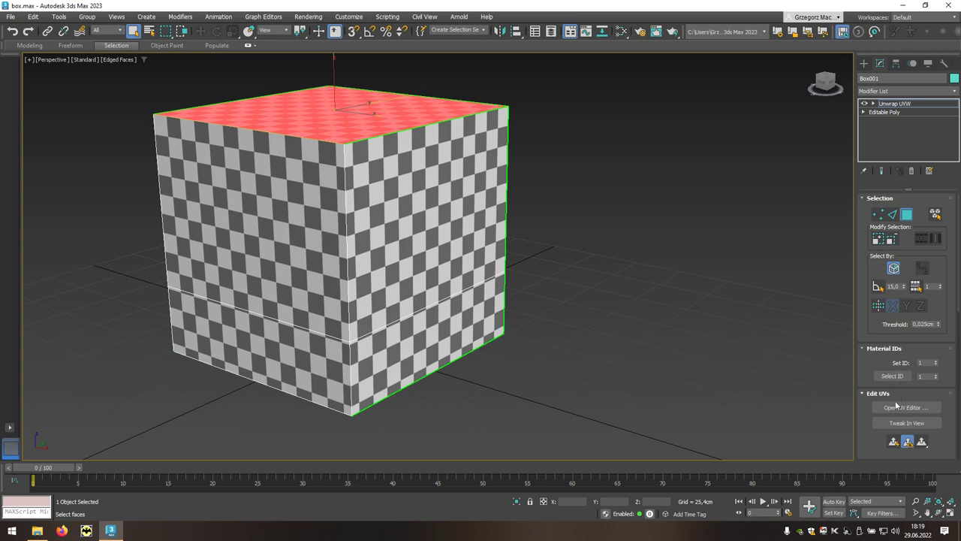
left_click(896, 406)
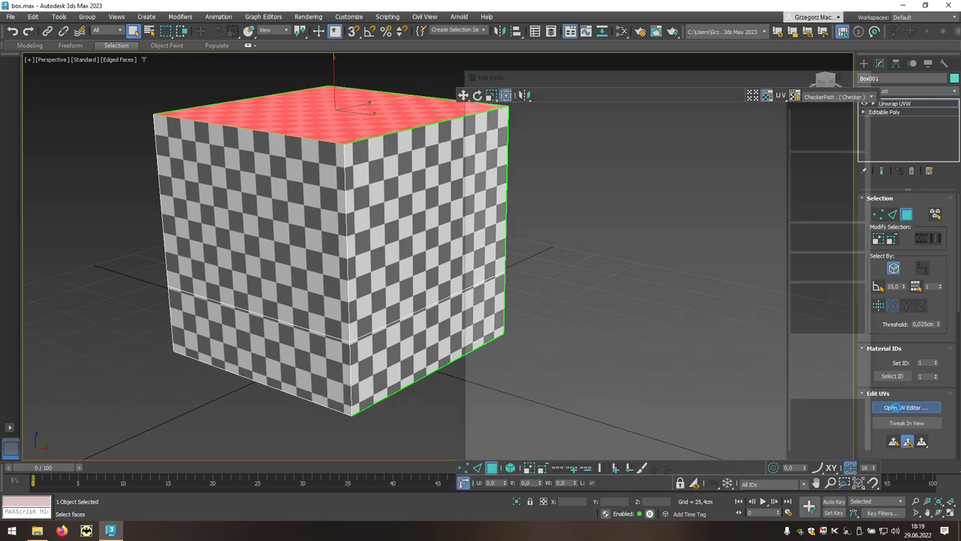
- Check the side strip's UVs by selecting then deselecting them, and close the editor
left_click(752, 329)
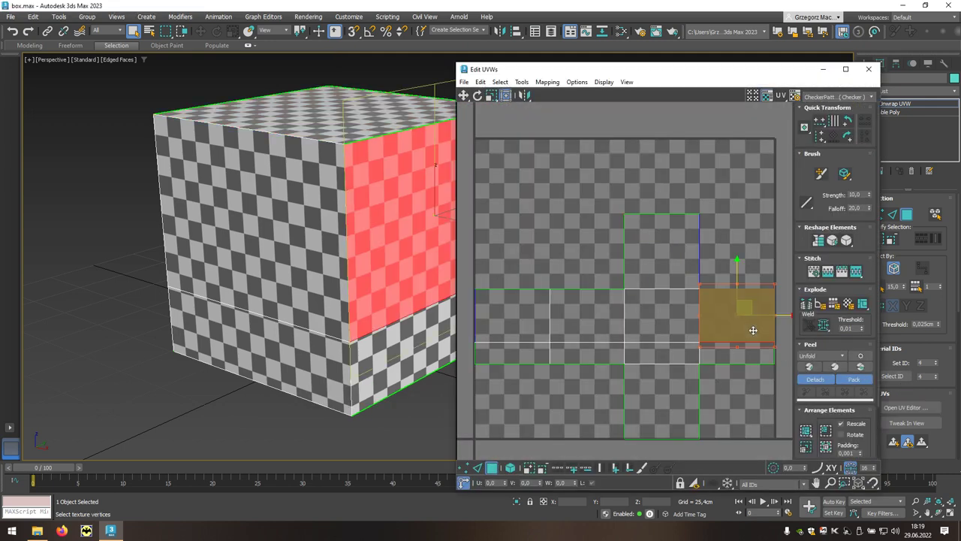
left_click(738, 351)
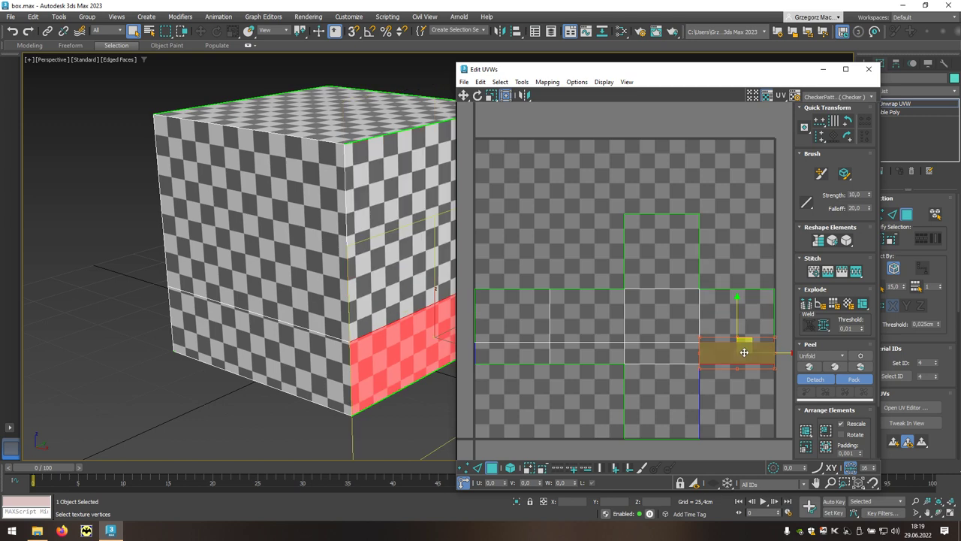
left_click(735, 395)
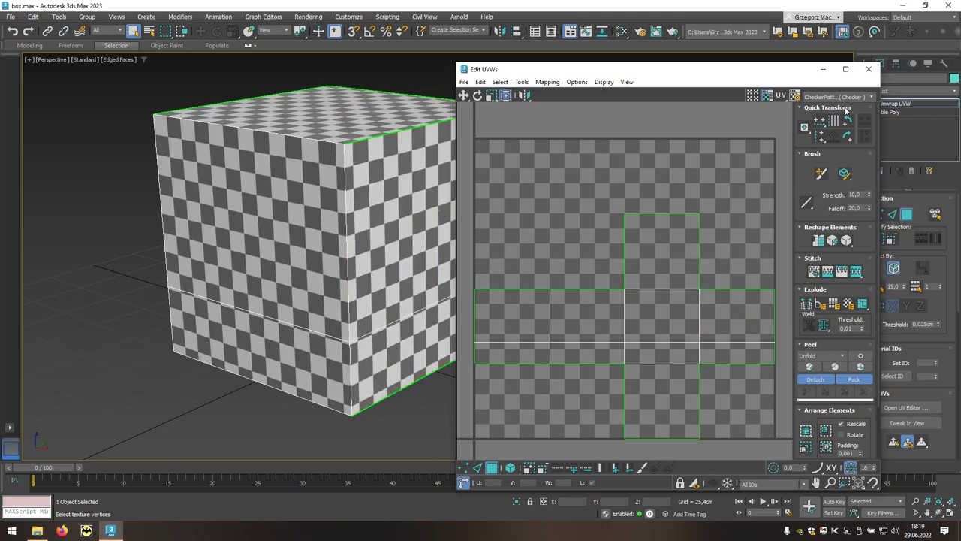
left_click(867, 70)
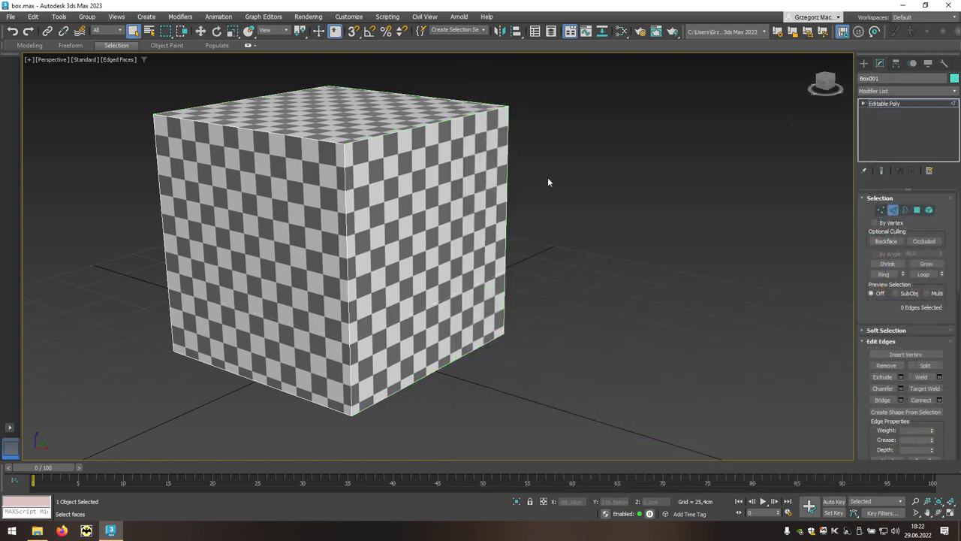
mouse_move(536, 176)
left_mouse_down()
mouse_move(323, 198)
mouse_move(126, 203)
left_mouse_up()
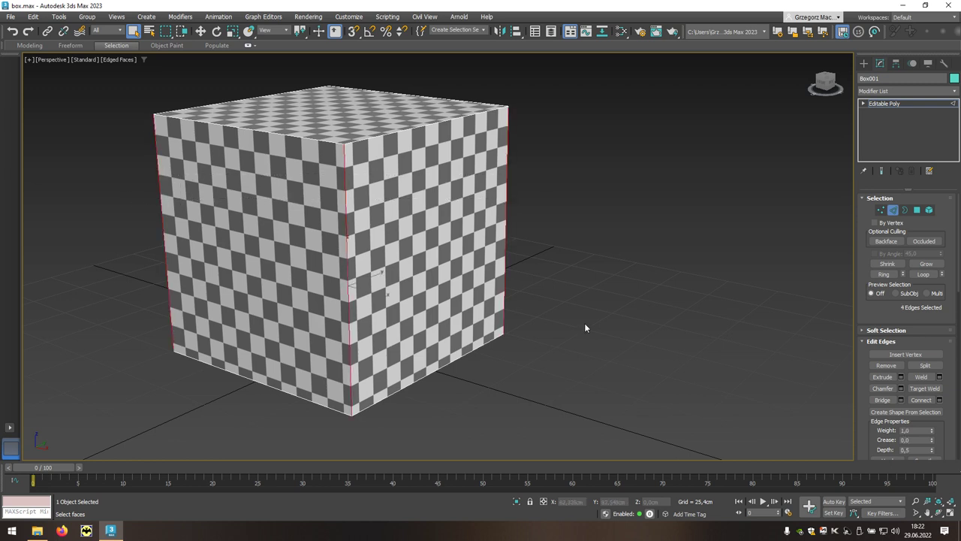
left_click(940, 400)
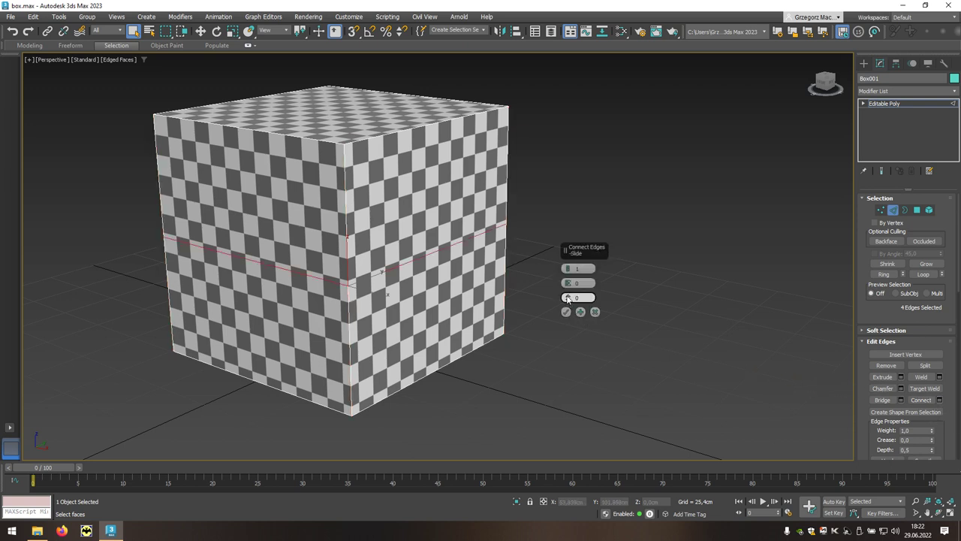
mouse_move(567, 296)
left_mouse_down()
mouse_move(575, 232)
mouse_move(569, 321)
mouse_move(566, 313)
left_mouse_up()
left_click(568, 271)
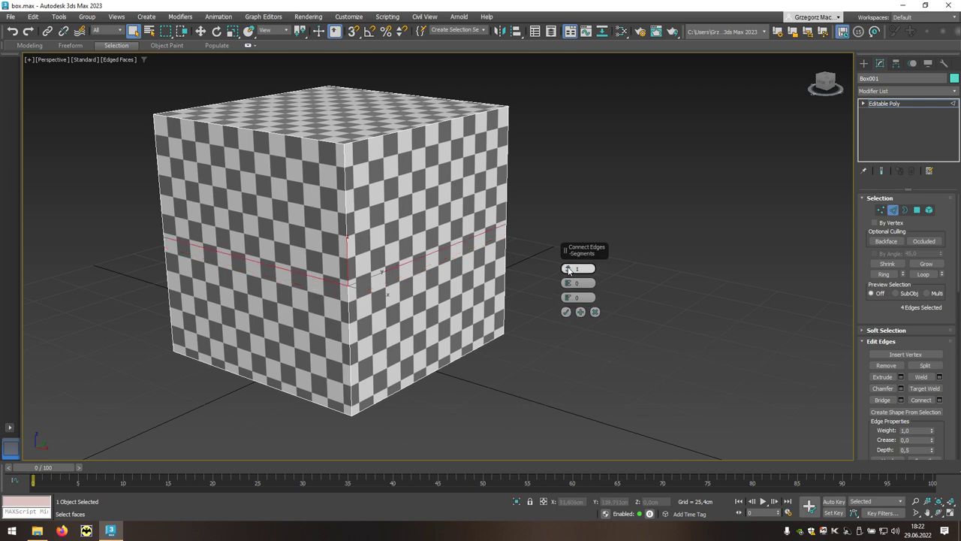
left_click(568, 270)
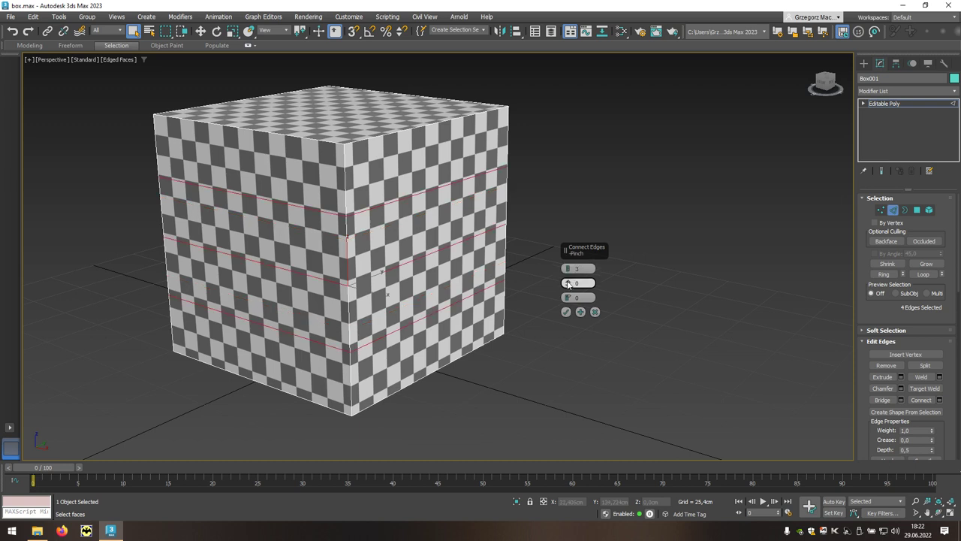
mouse_move(568, 284)
left_mouse_down()
mouse_move(564, 189)
mouse_move(562, 386)
mouse_move(558, 335)
mouse_move(555, 357)
left_mouse_up()
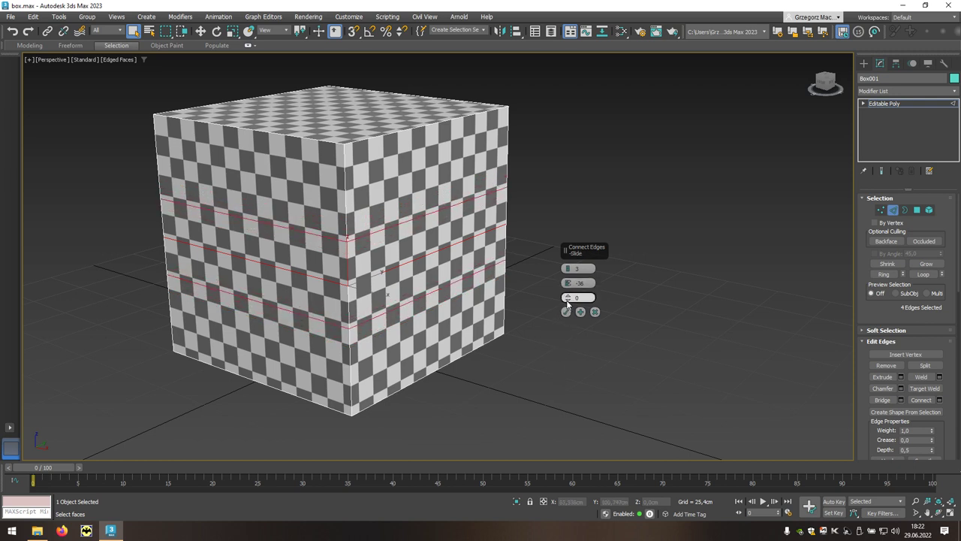
mouse_move(567, 300)
left_mouse_down()
mouse_move(568, 123)
mouse_move(575, 436)
mouse_move(569, 365)
left_mouse_up()
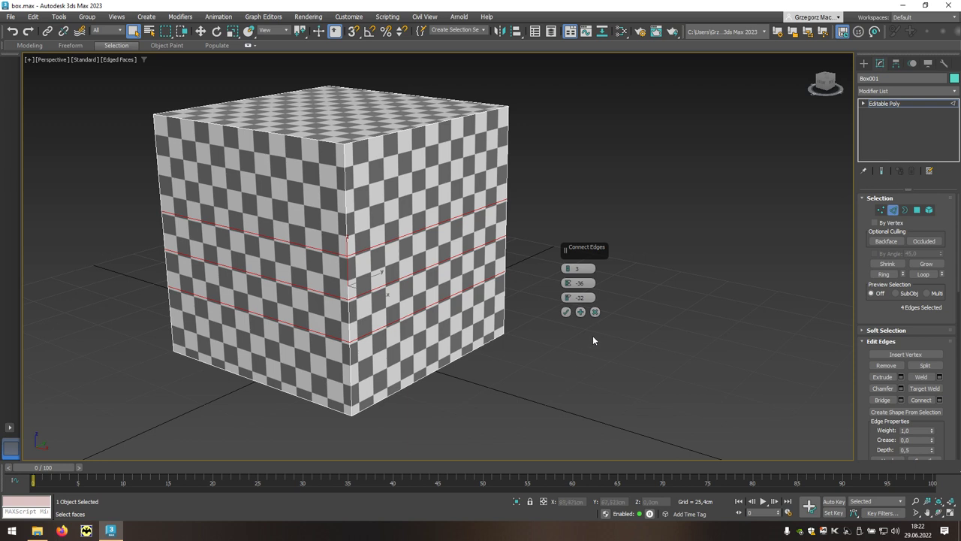
left_click(595, 312)
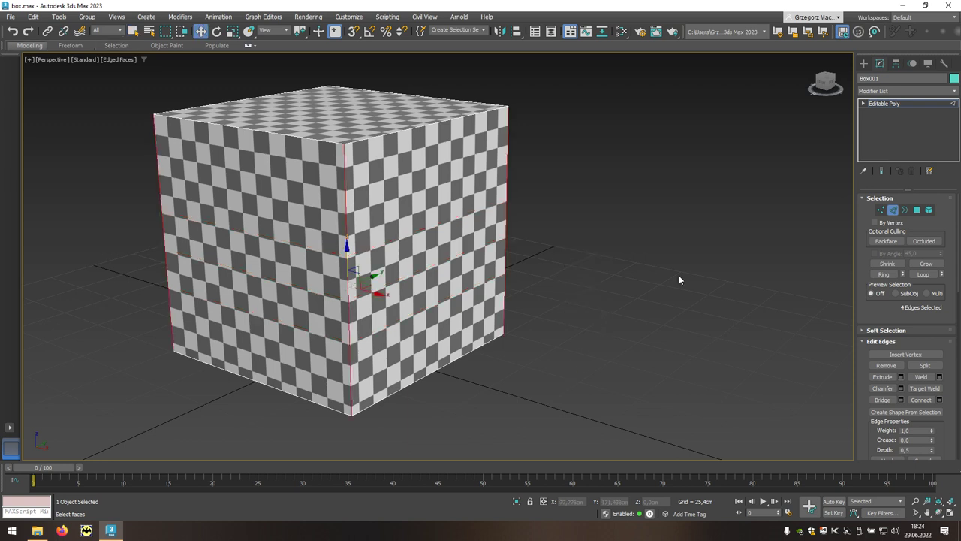
- With the whole box selected, enable Swift Loop from the full modelling ribbon
left_click(893, 210)
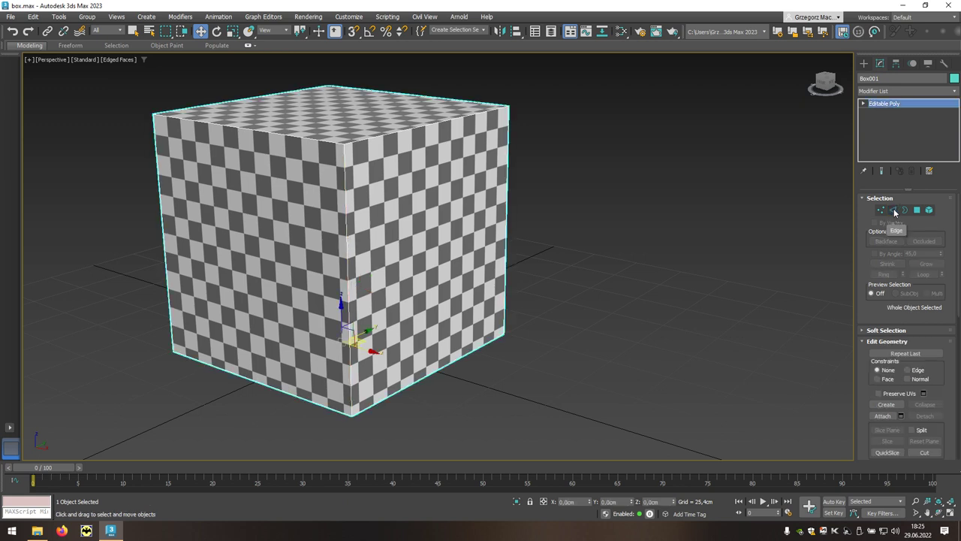
left_click(248, 47)
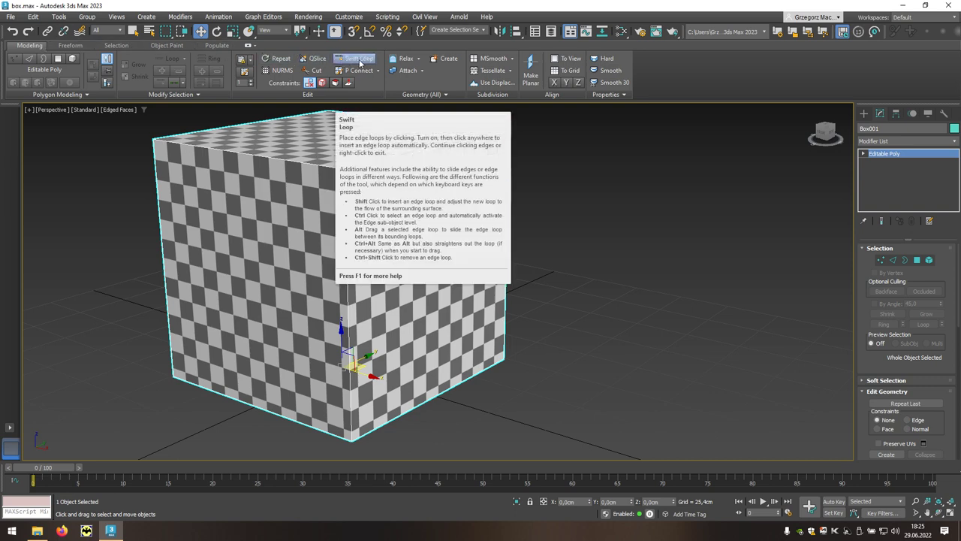
left_click(362, 64)
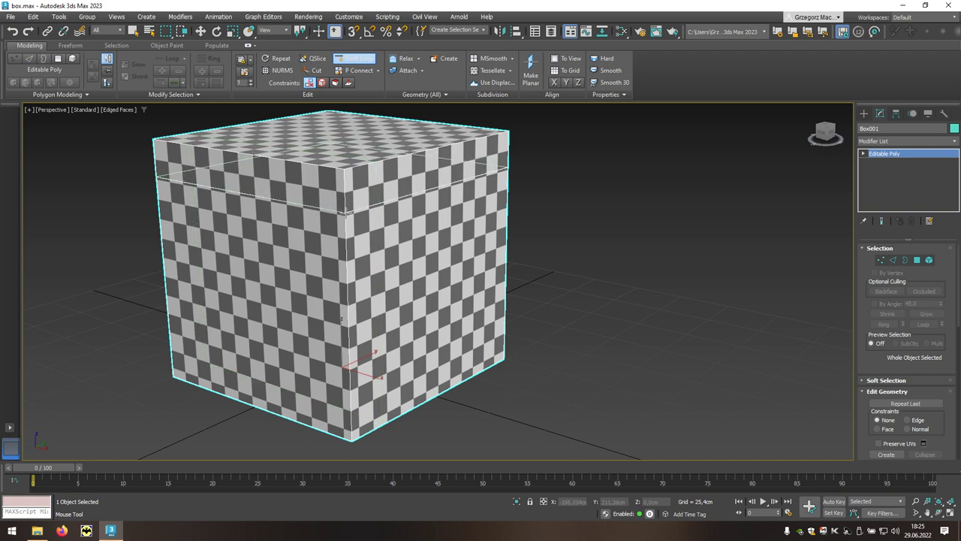
- Add two horizontal loops plus vertical loops on the right and left faces, then switch to Move
left_click(346, 213)
left_click(347, 263)
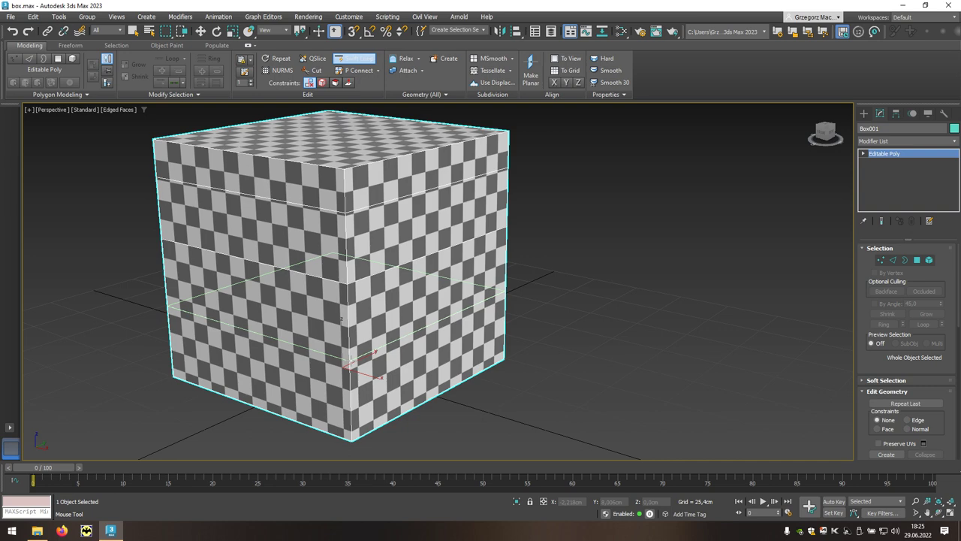
left_click(391, 295)
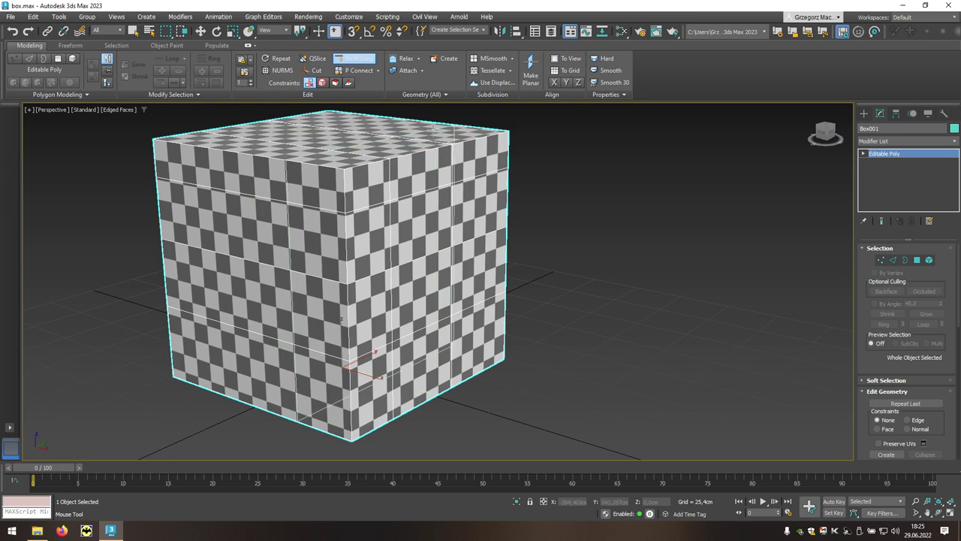
left_click(219, 248)
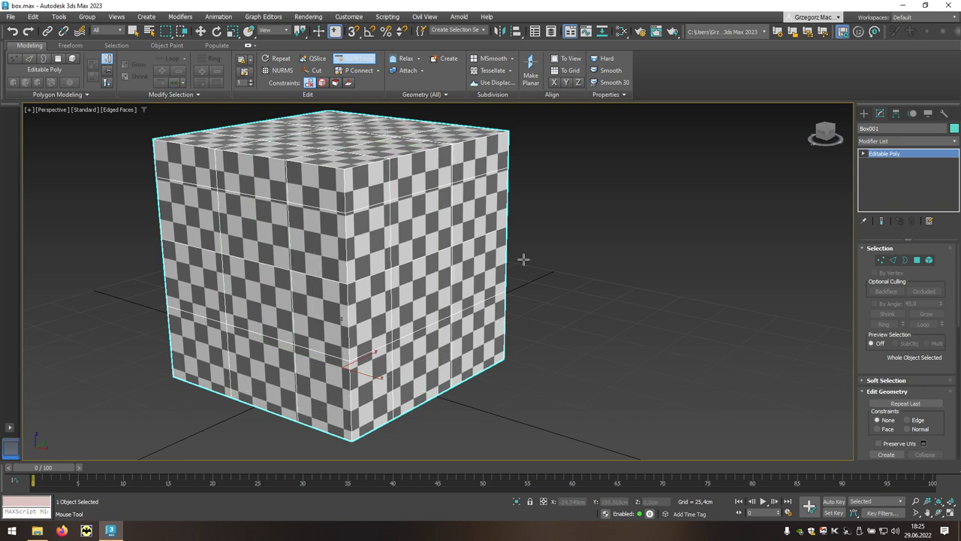
mouse_move(568, 327)
middle_mouse_down("alt")
mouse_move(463, 306)
mouse_move(505, 313)
middle_mouse_up("alt")
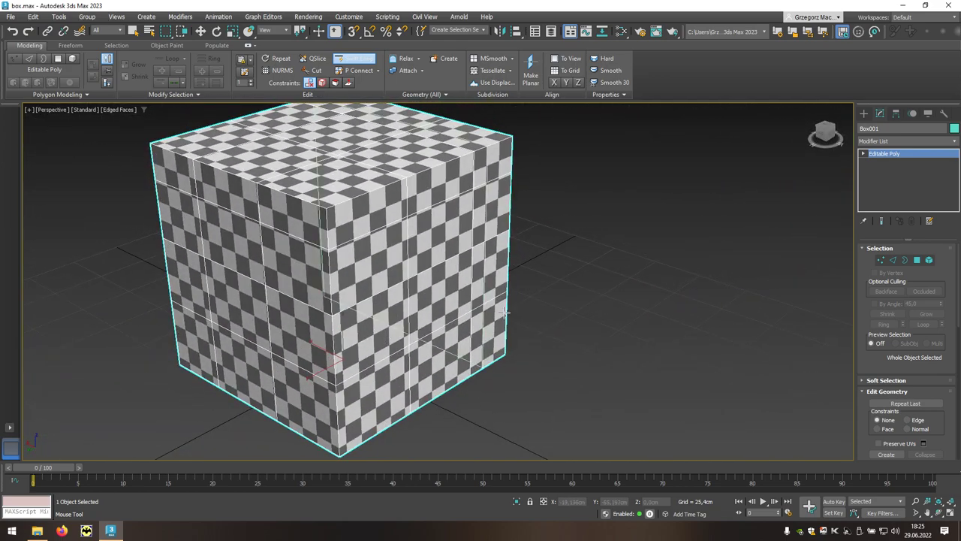
key("w")
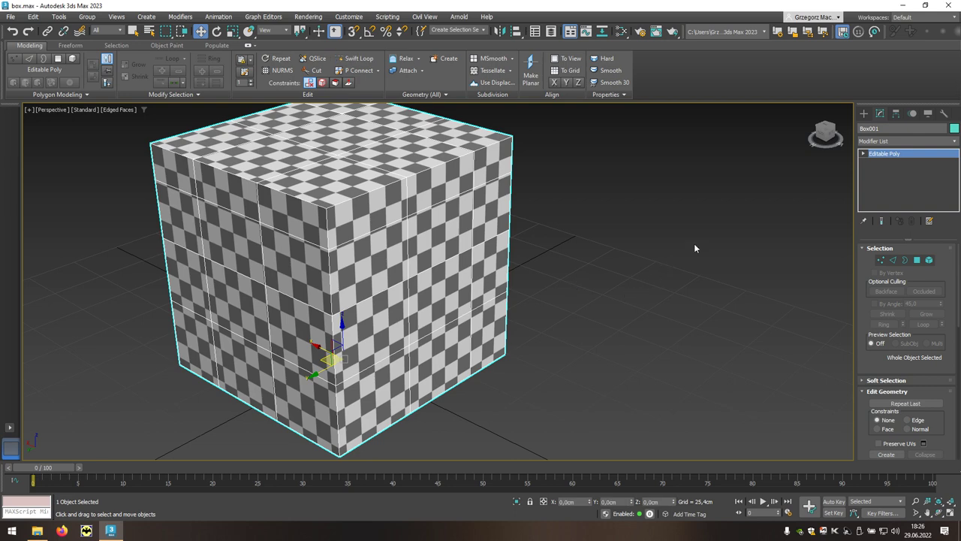
- Add an Unwrap UVW modifier on top of Box001's Editable Poly
left_click(956, 143)
scroll(957, 194, "down", 1)
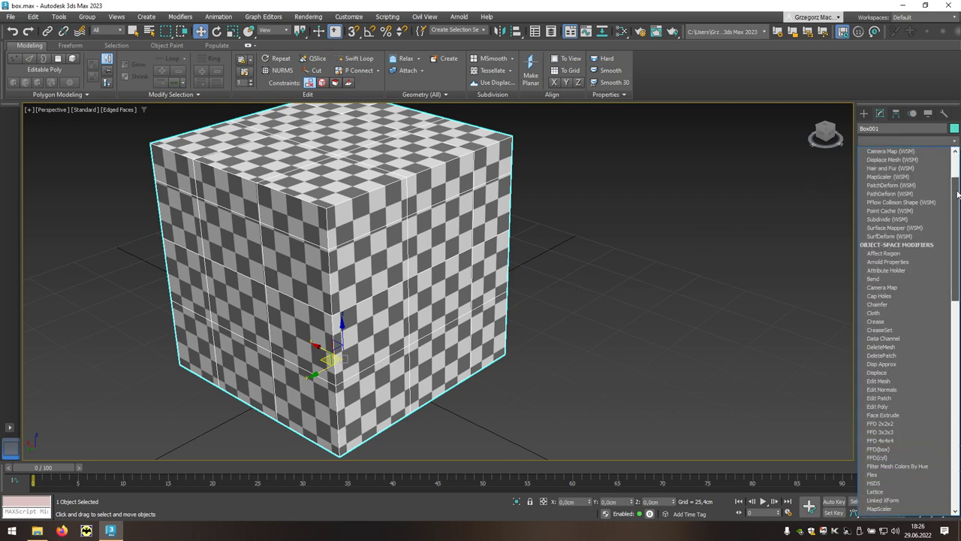
left_click_drag(957, 195, 957, 382)
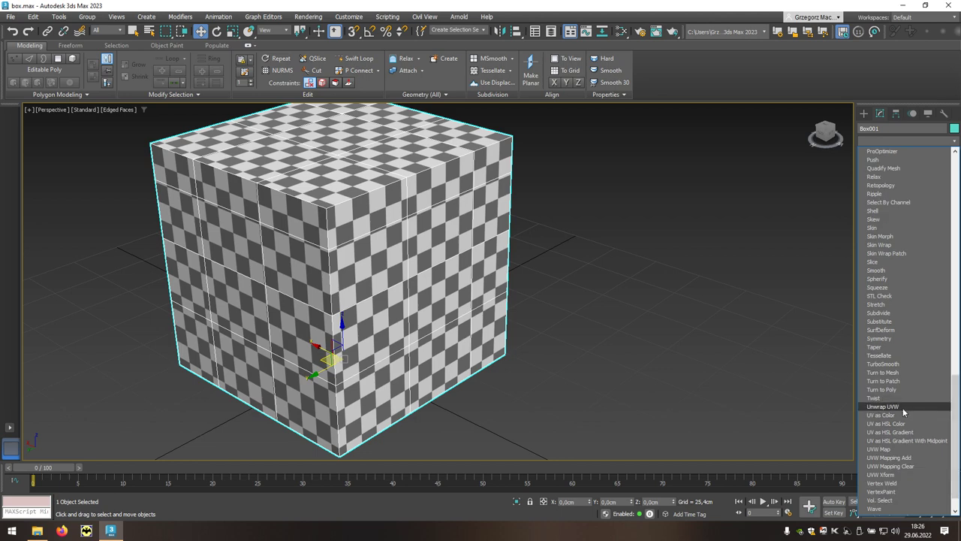
left_click(903, 407)
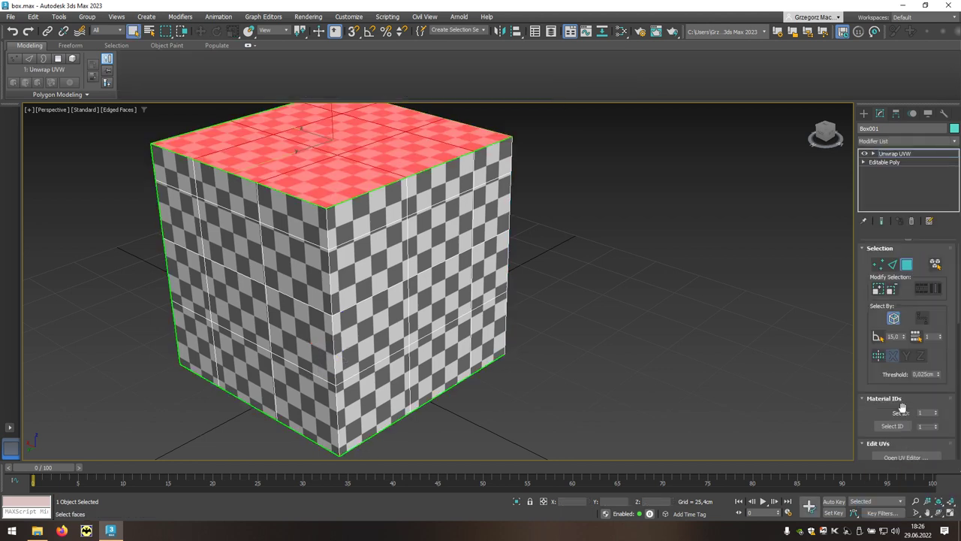
- Inspect the UV layout with the new edge loops in the UV editor, clearing the face selection
scroll(901, 413, "down", 2)
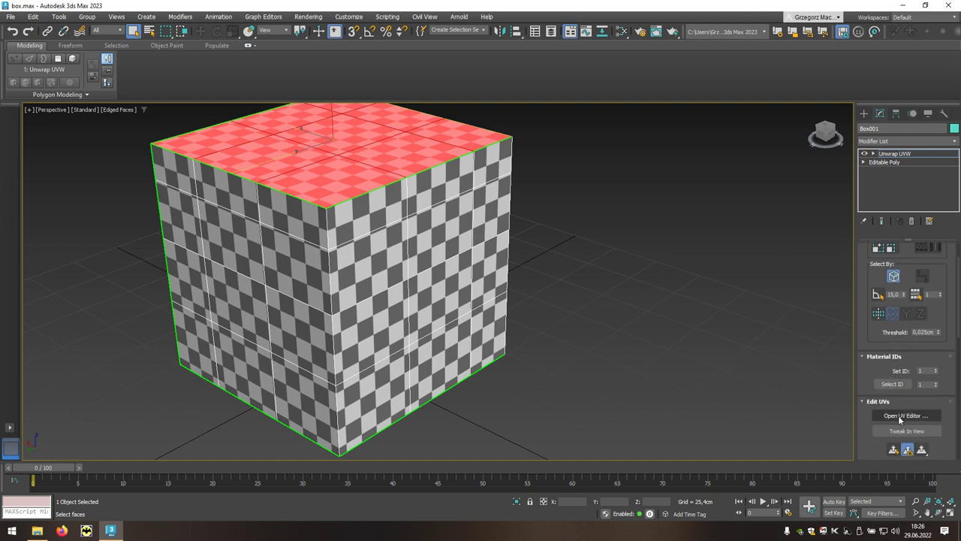
left_click(905, 416)
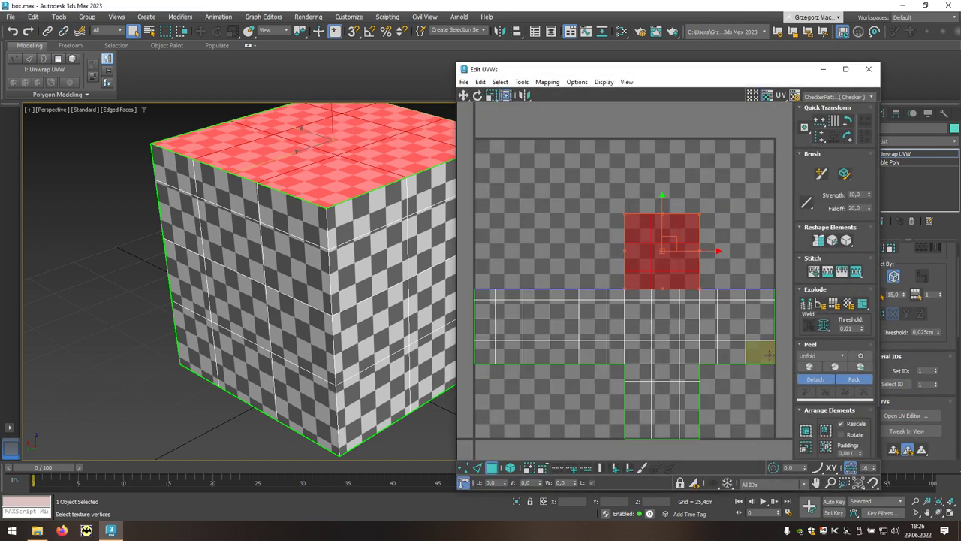
left_click(569, 206)
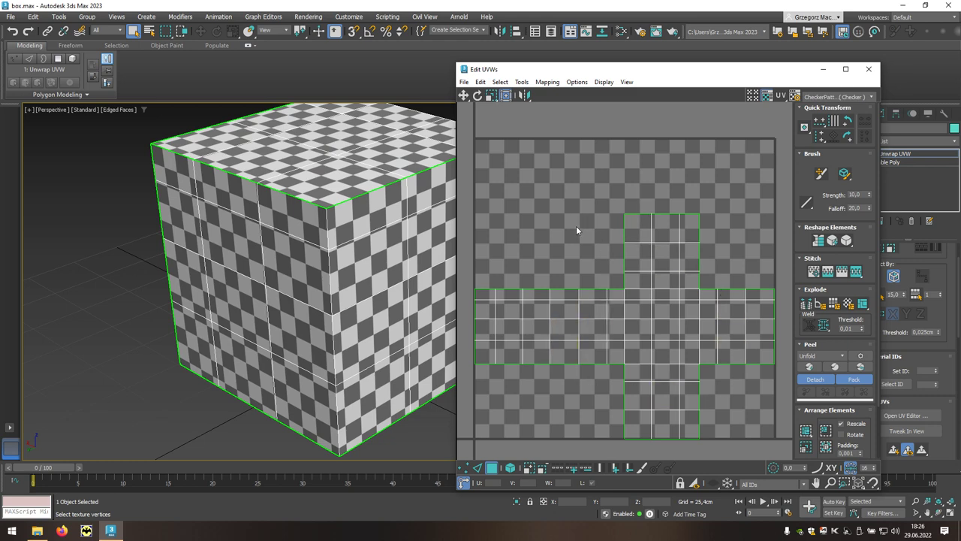
left_click(869, 69)
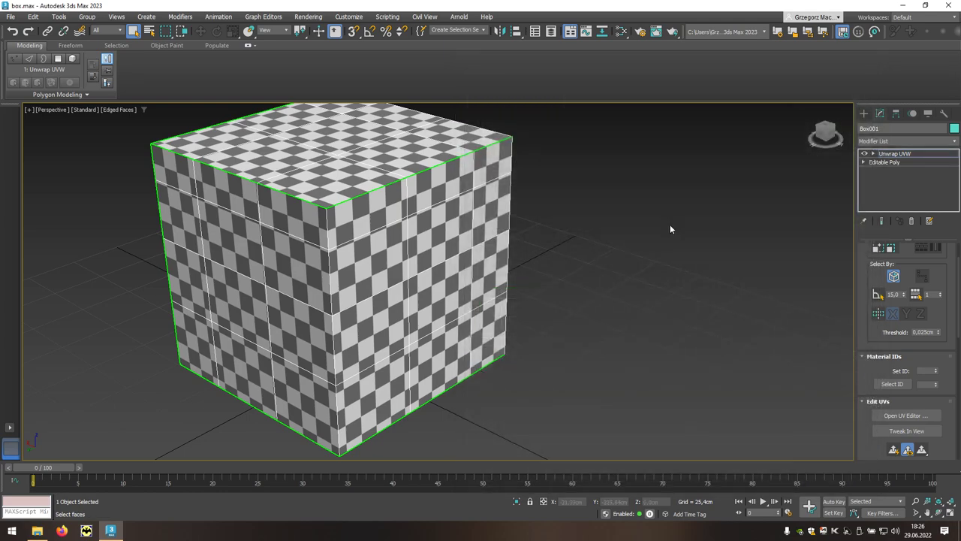